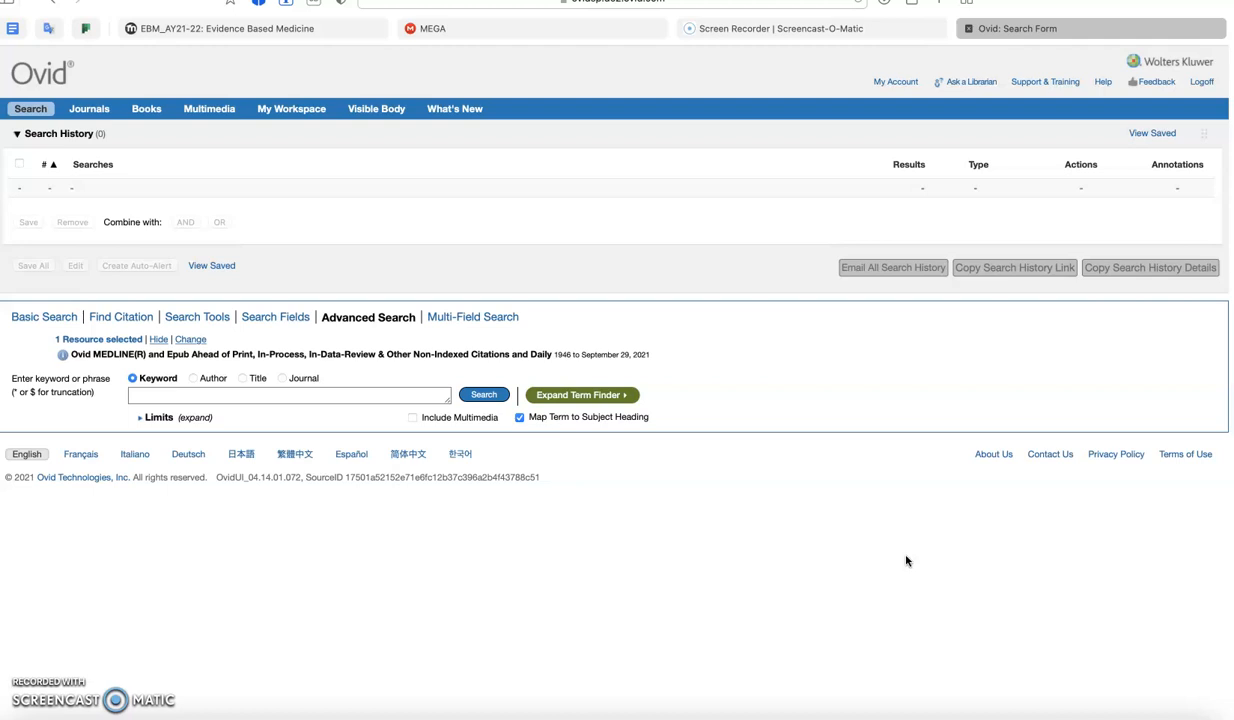
# - Review the PICO notes for the clinical scenario and search the MEDLINE subject headings for "smoking cessation"
pyautogui.hotkey('ctrl', 'Right')
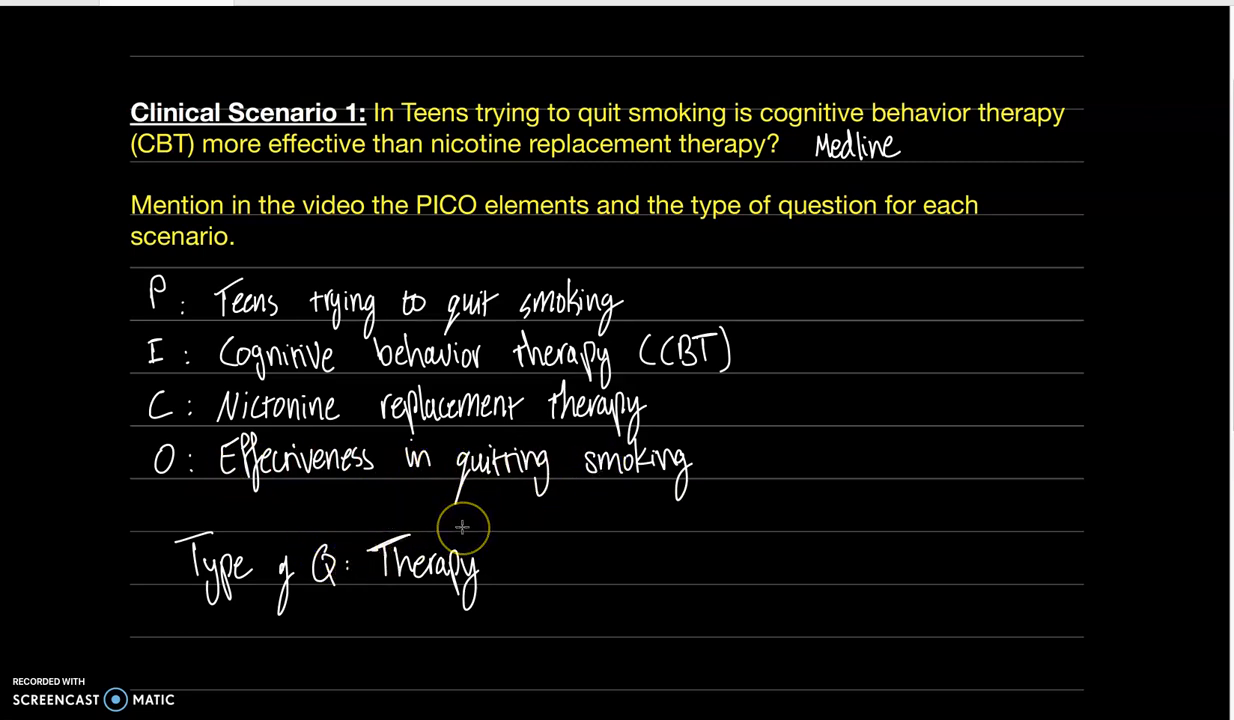
pyautogui.hotkey('ctrl', 'Left')
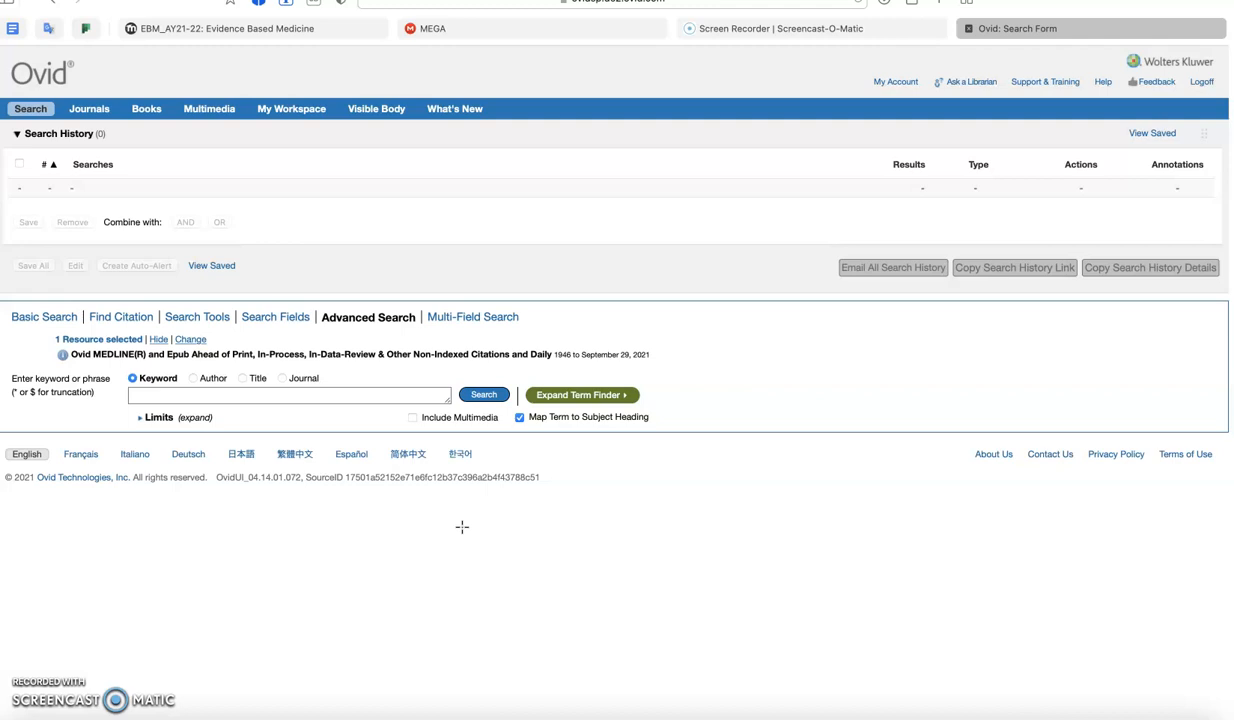
pyautogui.click(320, 395)
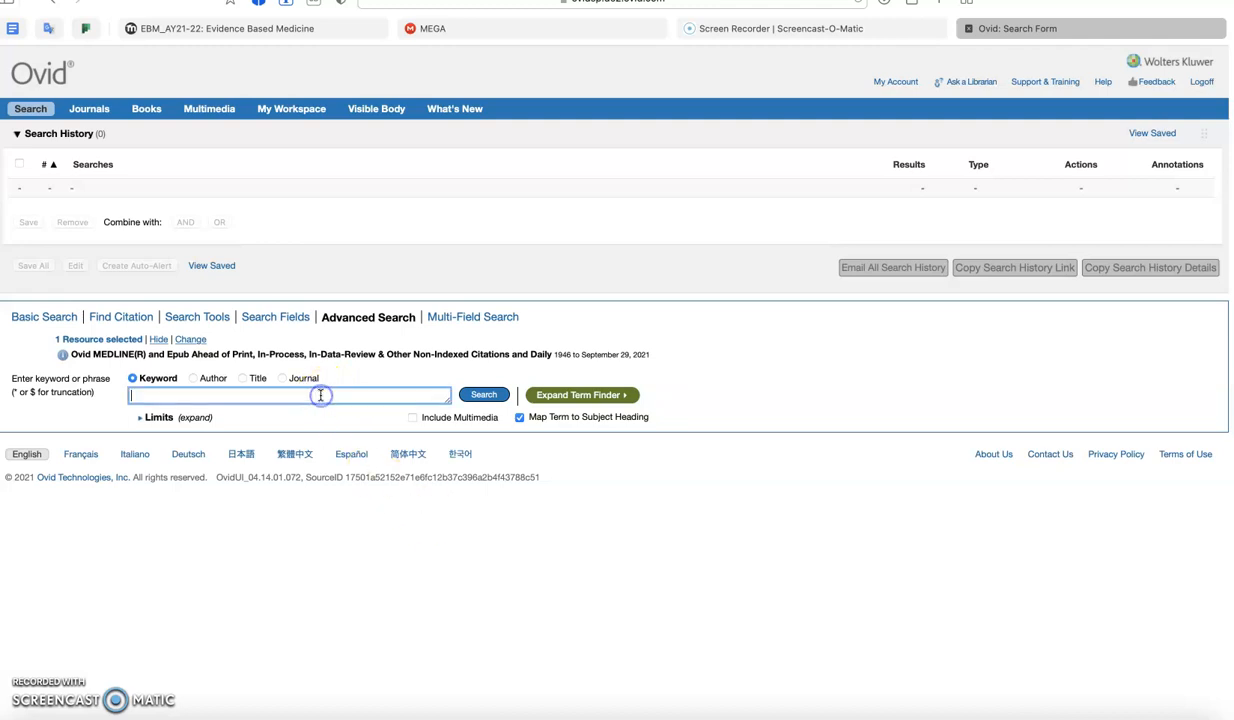
pyautogui.write('smoking cessation')
pyautogui.click(483, 396)
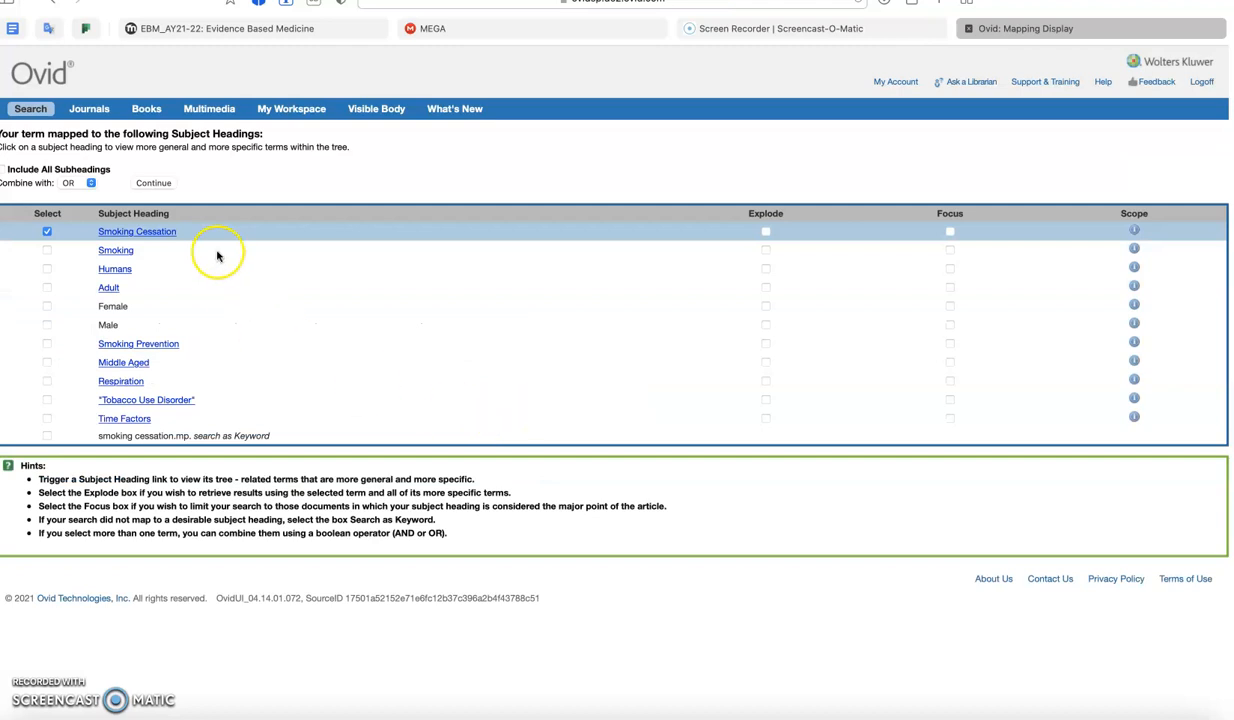
# - Open the Smoking Cessation heading's tree, keep that term selected, and run its search with all subheadings included
pyautogui.click(152, 234)
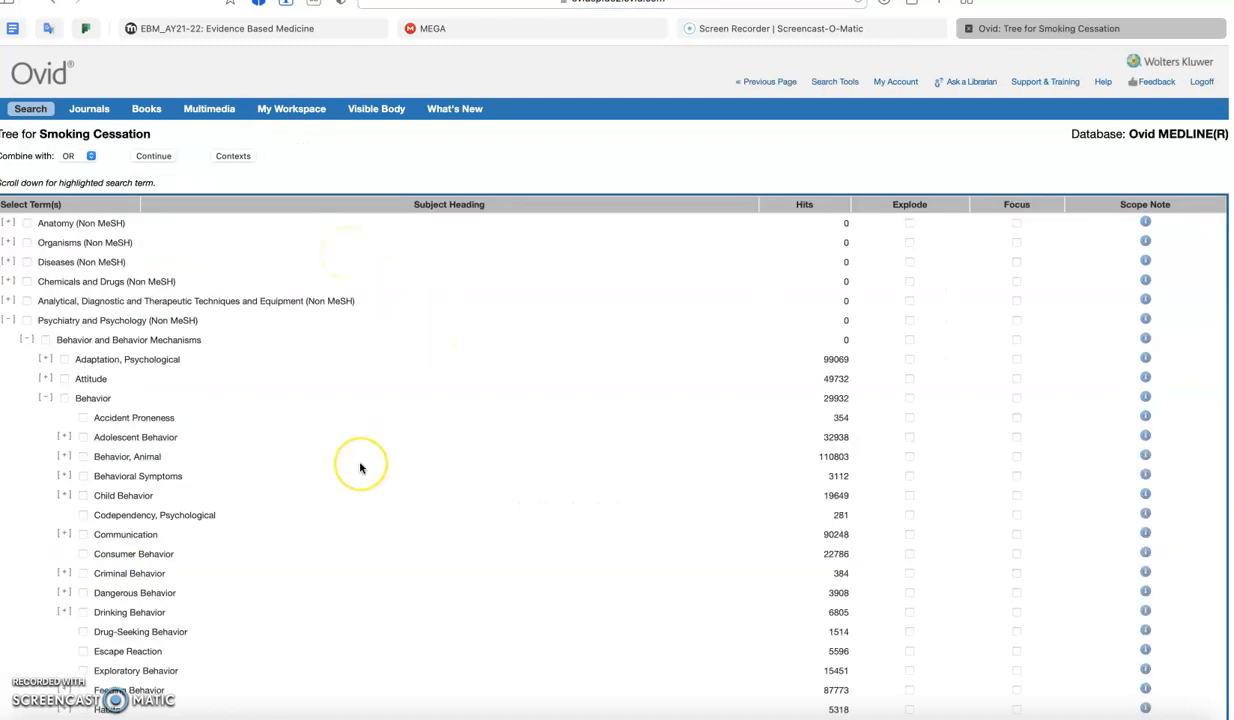
pyautogui.scroll(-10, 360, 467)
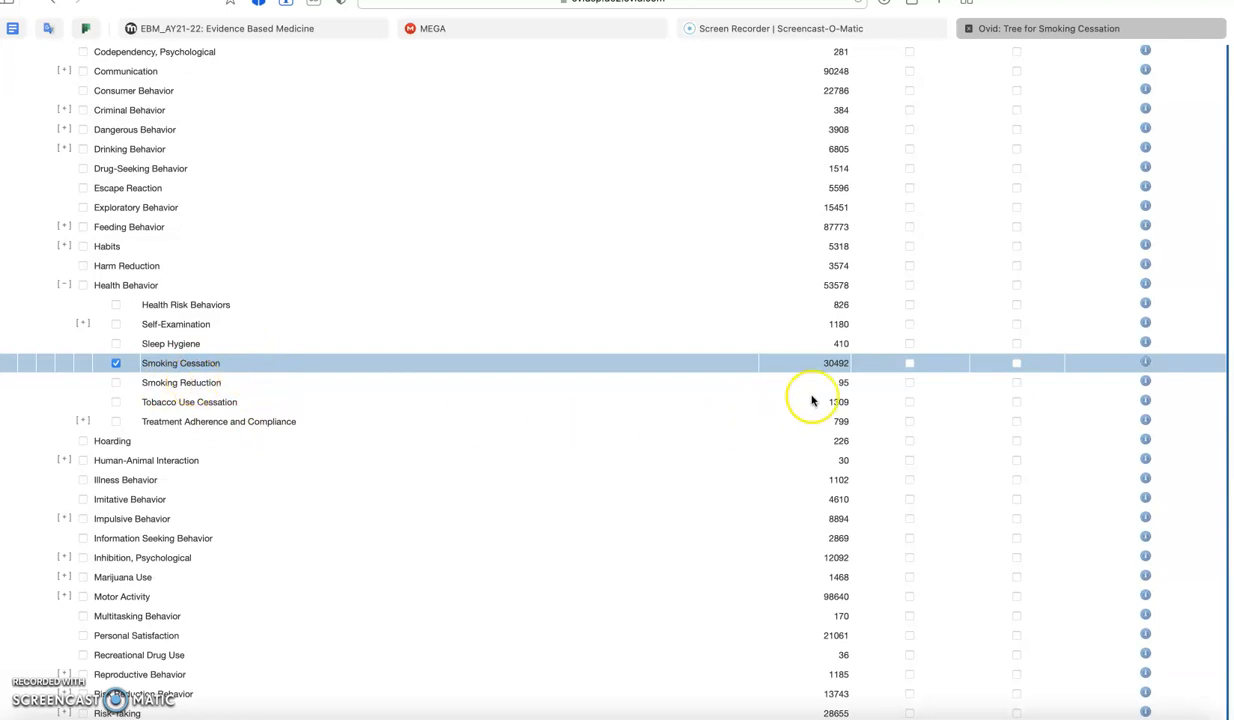
pyautogui.scroll(10, 711, 344)
pyautogui.click(153, 157)
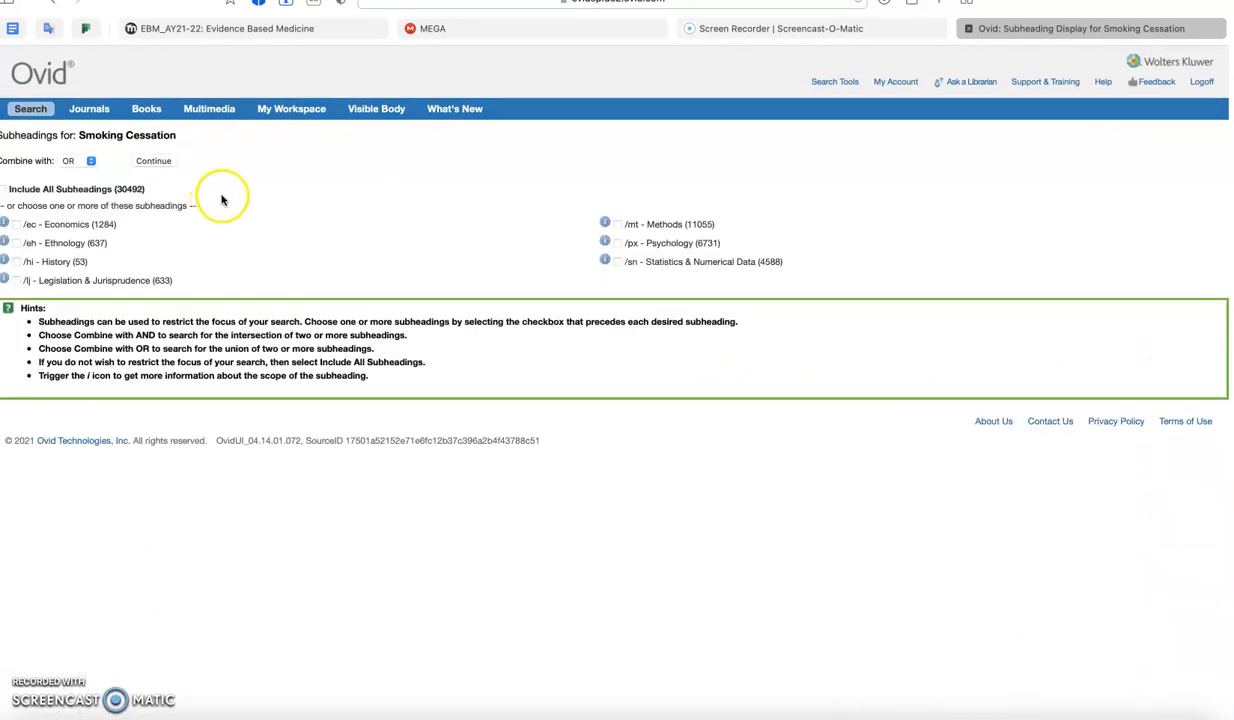
pyautogui.click(64, 190)
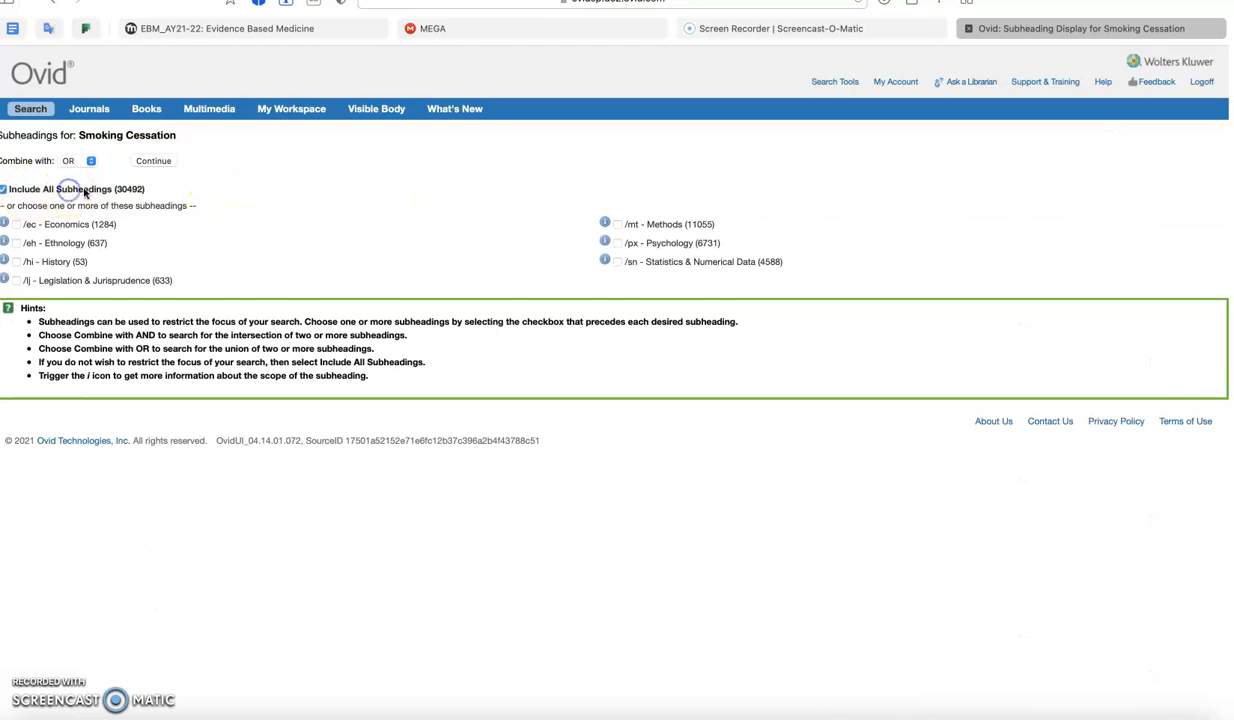
pyautogui.click(157, 162)
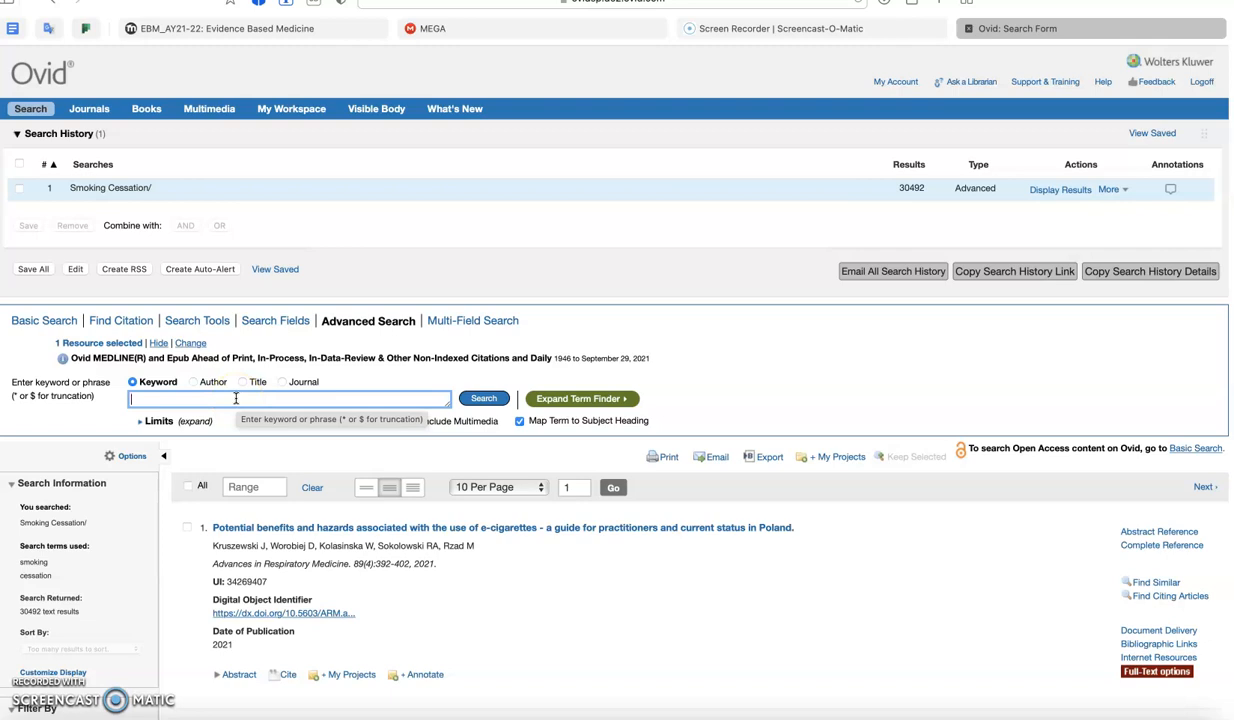
# - Search the subject headings for "cognitive behavior therapy"
pyautogui.write('cogn')
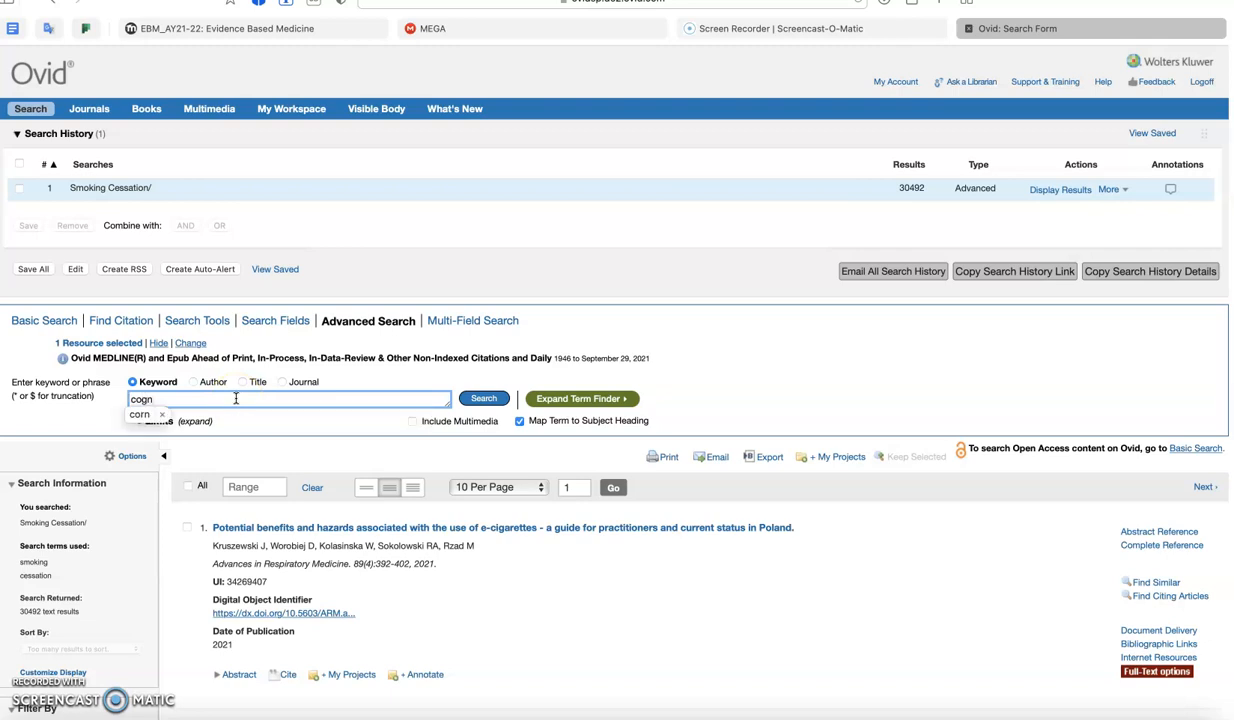
pyautogui.write('itive behaa')
pyautogui.press('BackSpace')
pyautogui.write('v')
pyautogui.press('BackSpace')
pyautogui.press('BackSpace')
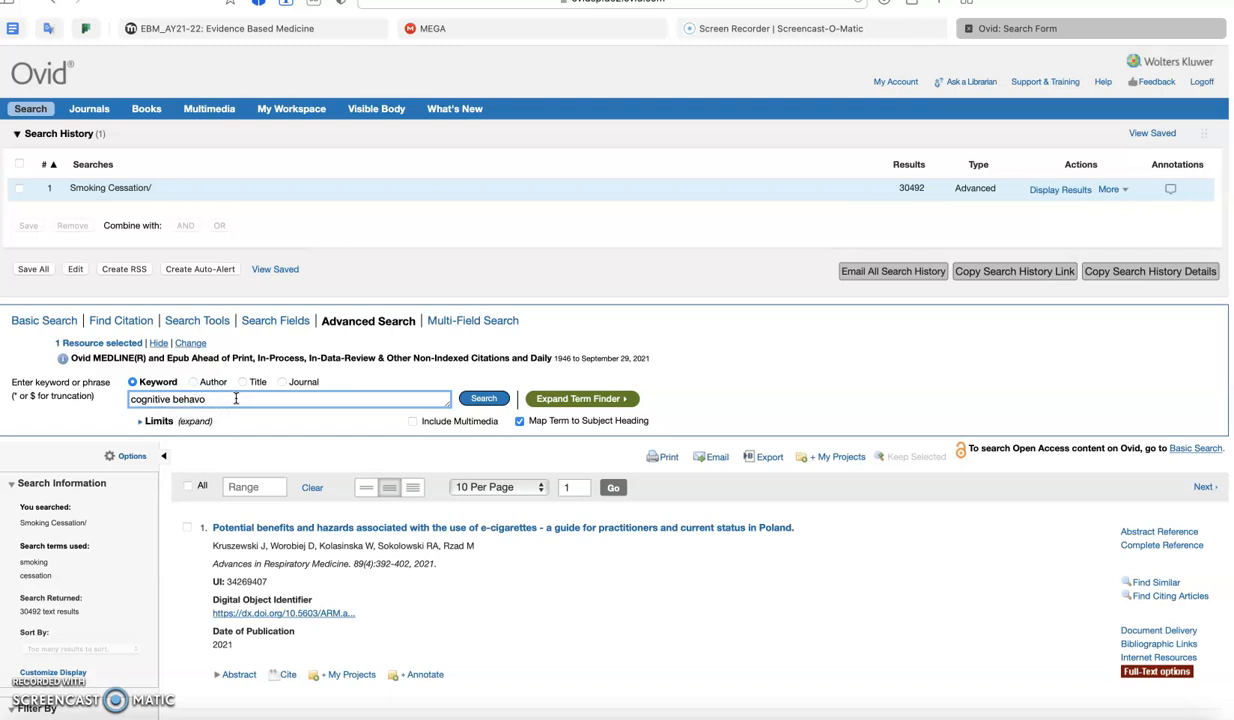
pyautogui.write('r therapy')
pyautogui.click(484, 398)
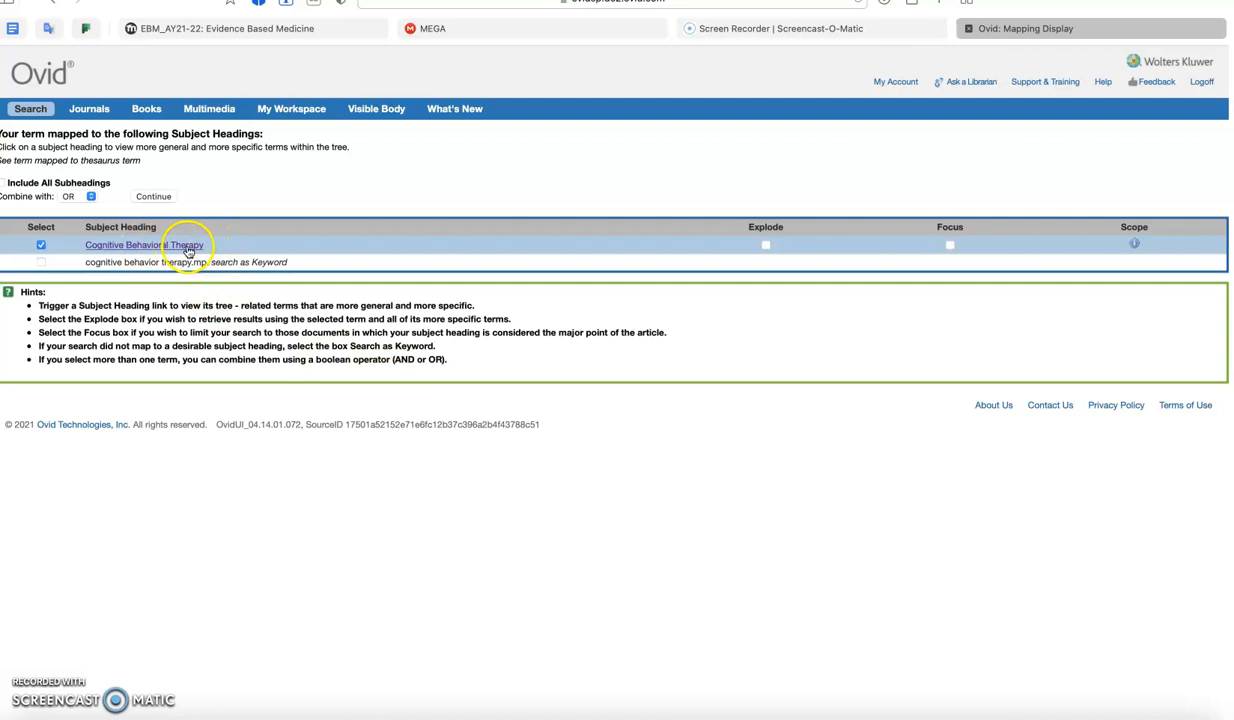
# - Explode Cognitive Behavioral Therapy in its subject heading tree and run the search with all subheadings included
pyautogui.click(184, 249)
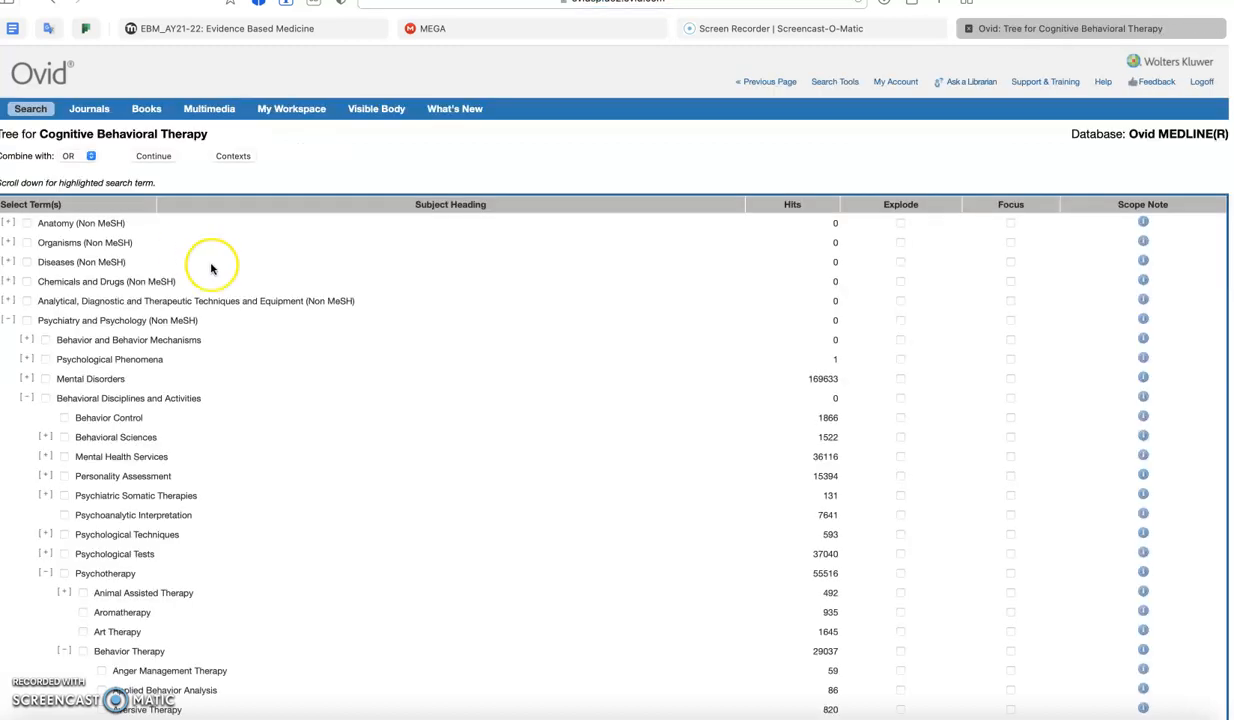
pyautogui.scroll(-5, 432, 345)
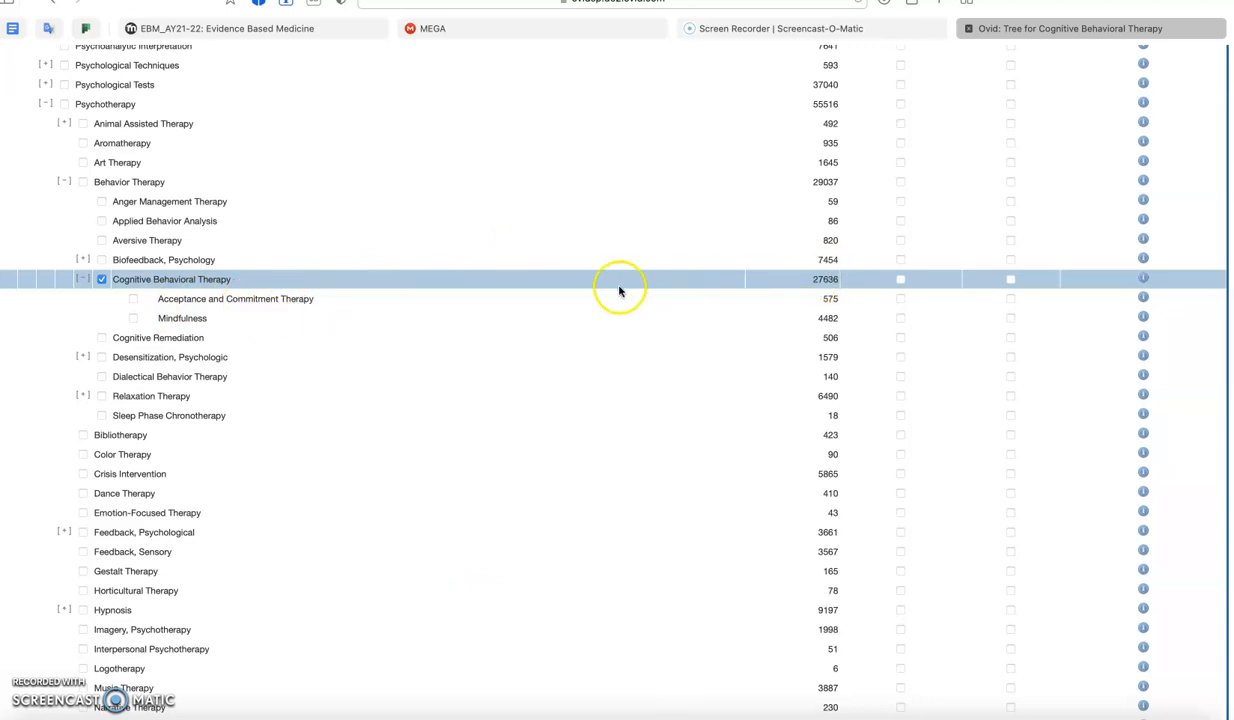
pyautogui.click(900, 279)
pyautogui.scroll(2, 587, 300)
pyautogui.scroll(5, 587, 300)
pyautogui.click(155, 156)
pyautogui.click(62, 188)
pyautogui.click(155, 161)
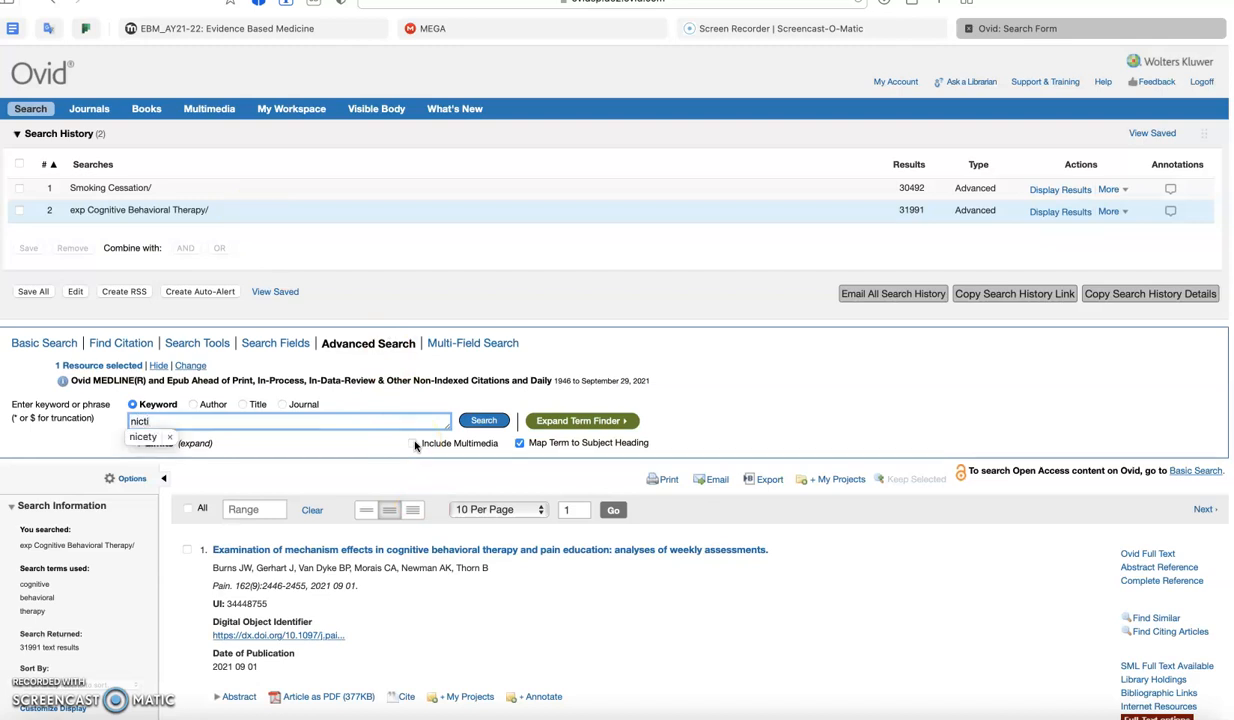
# - Search for "nicotine replacement therapy" and read the scope notes of the Smoking and Nicotine headings
pyautogui.press('BackSpace')
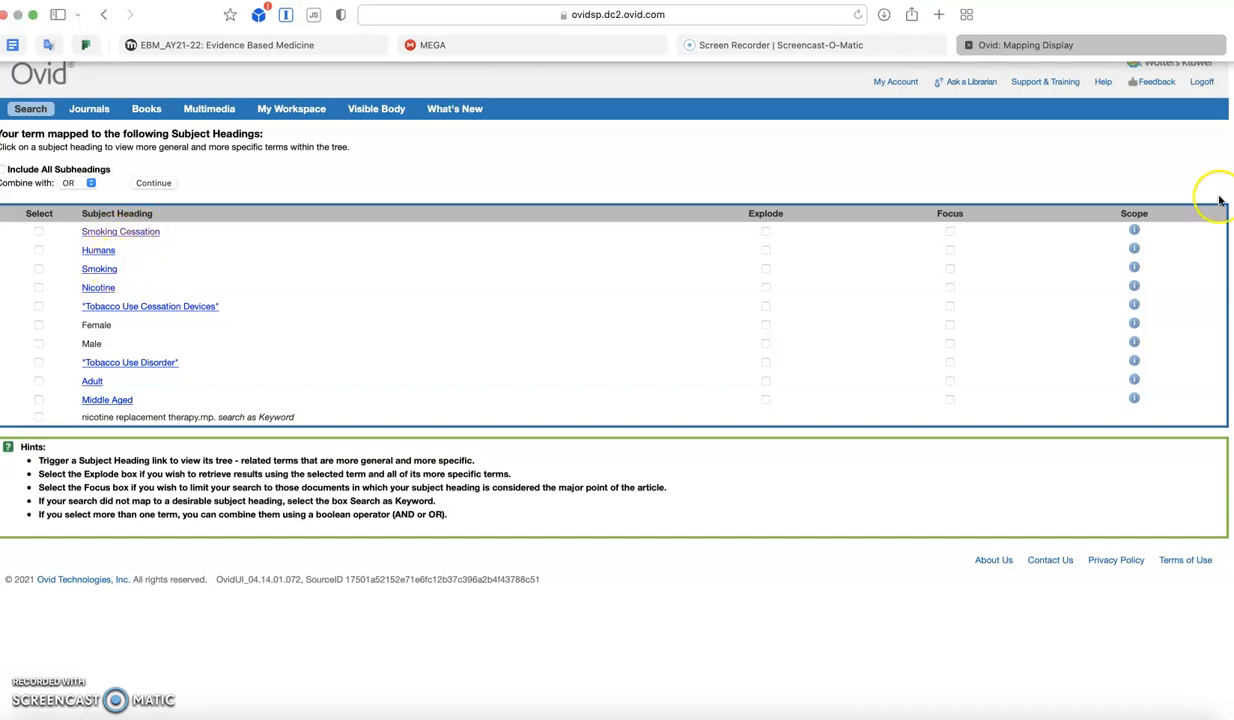
pyautogui.click(1134, 271)
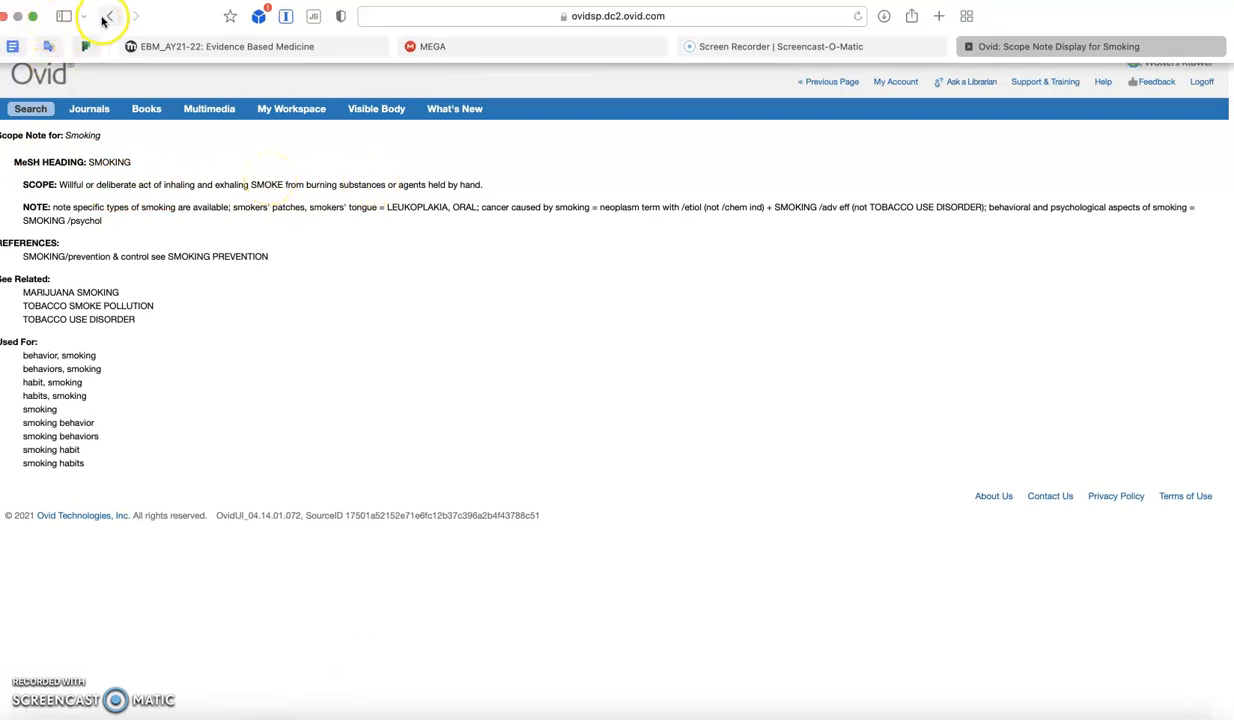
pyautogui.click(104, 18)
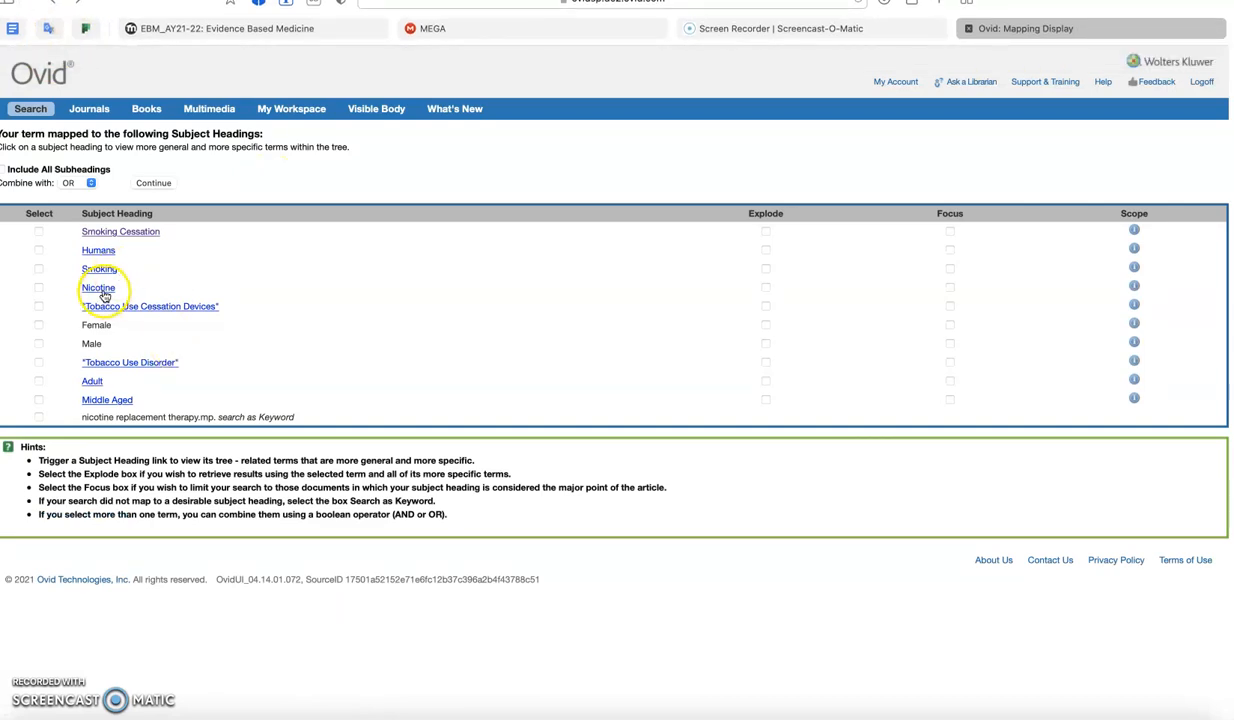
pyautogui.click(1134, 287)
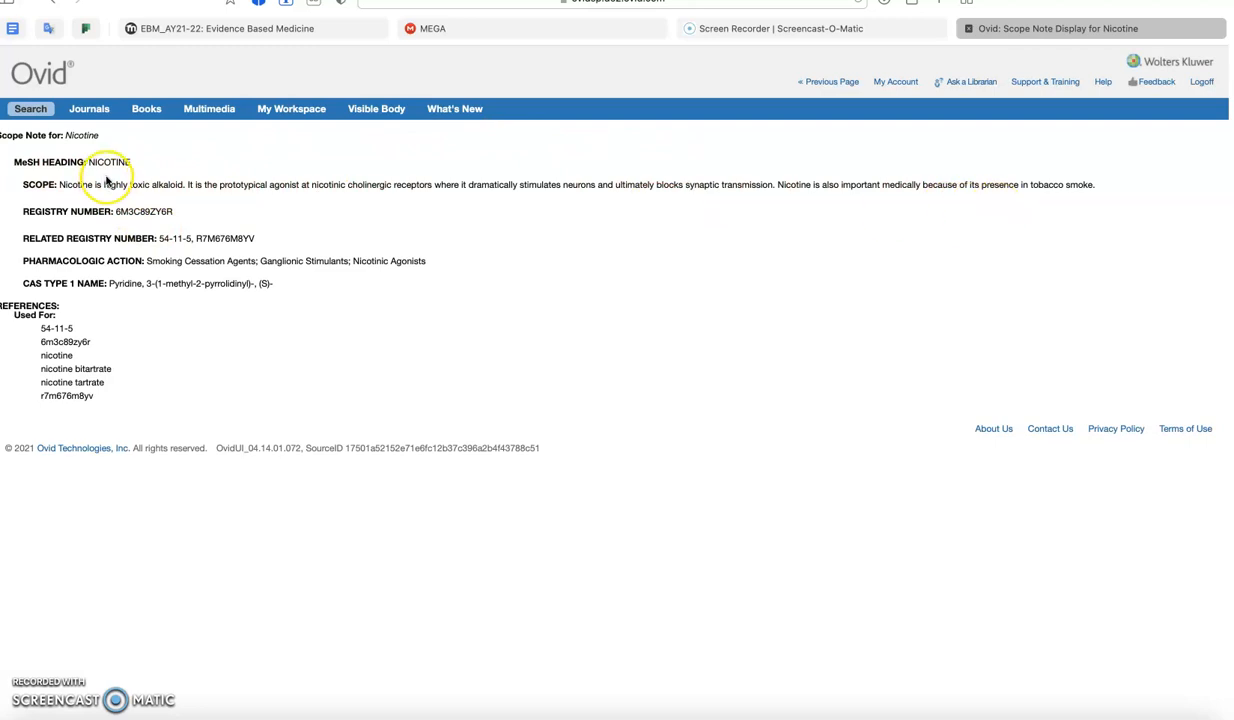
pyautogui.moveTo(219, 149); pyautogui.dragTo(210, 120)
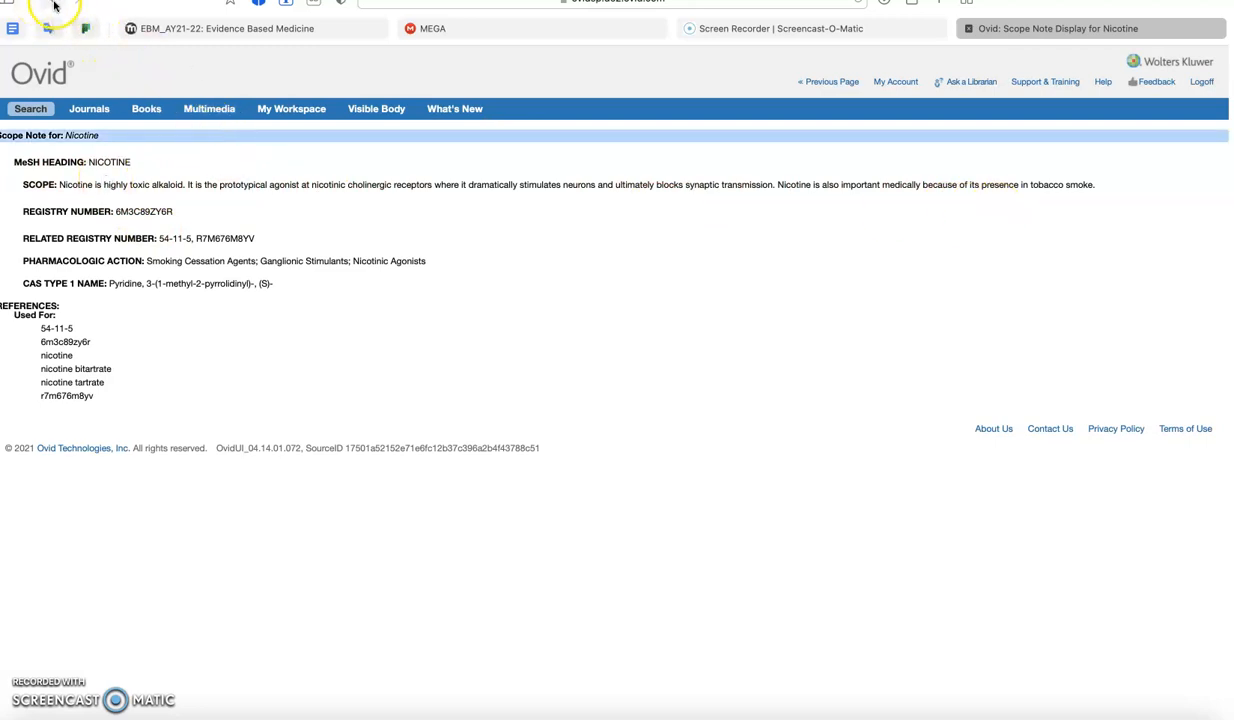
pyautogui.click(55, 5)
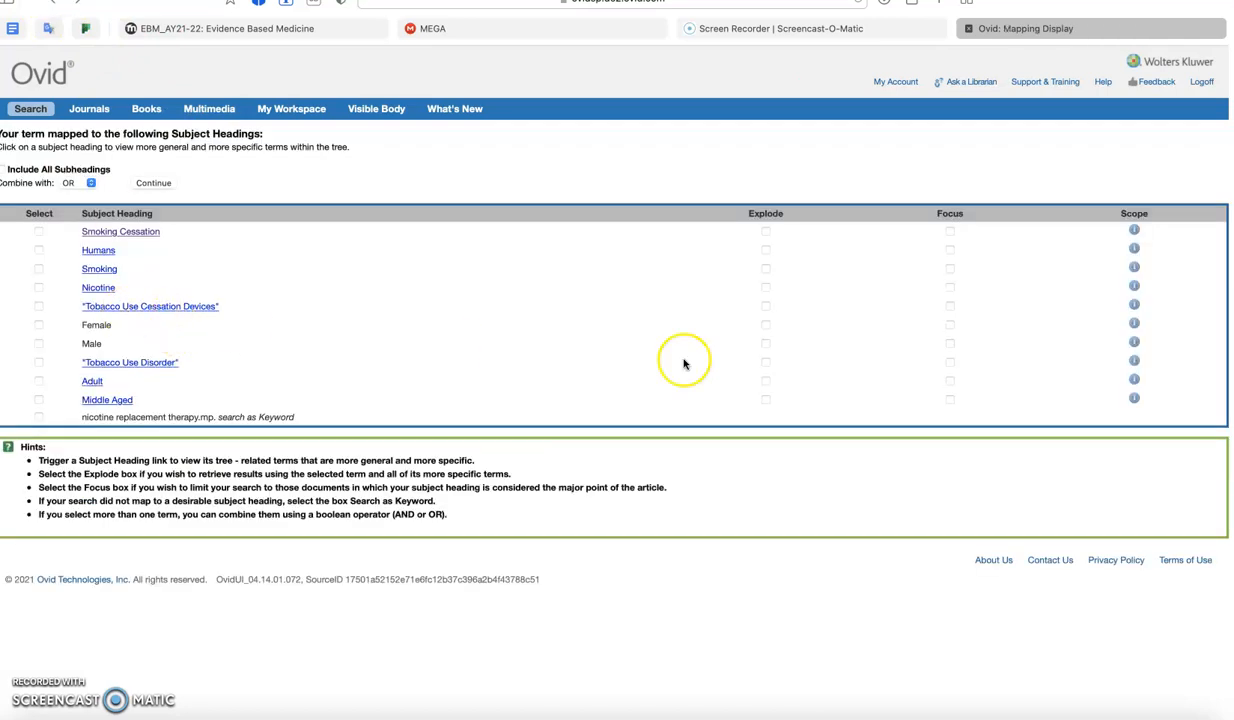
pyautogui.click(1135, 286)
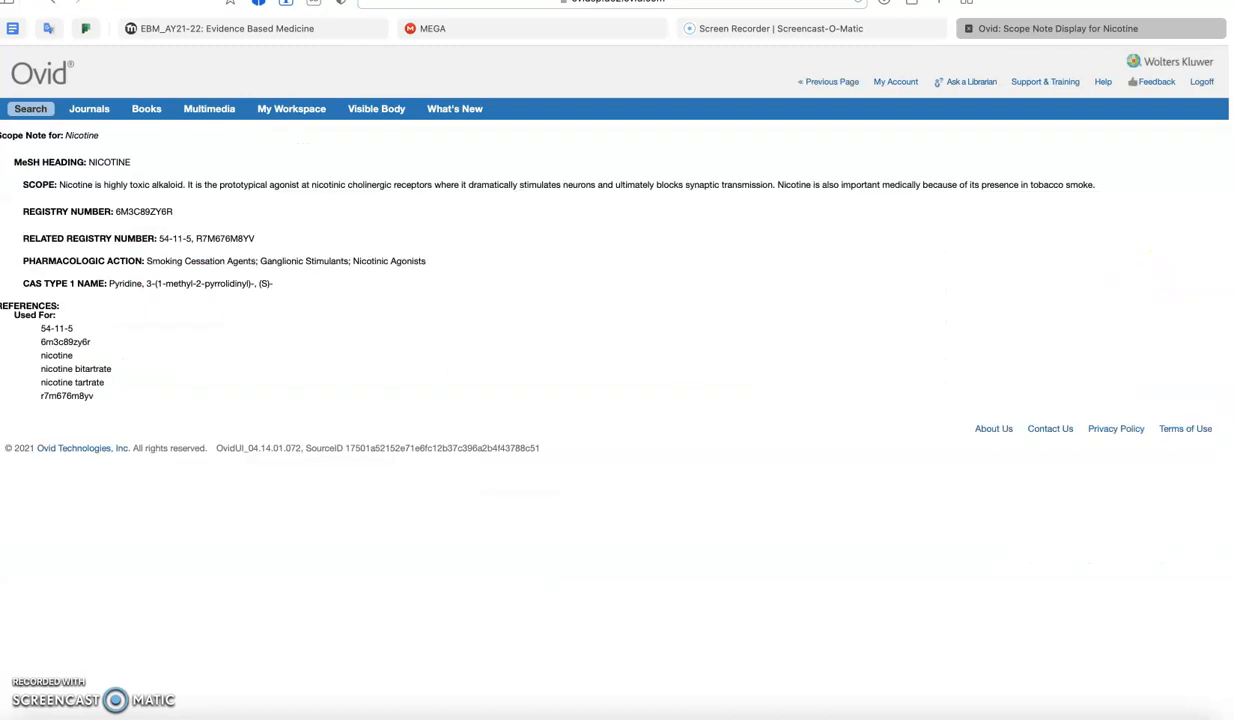
pyautogui.click(111, 16)
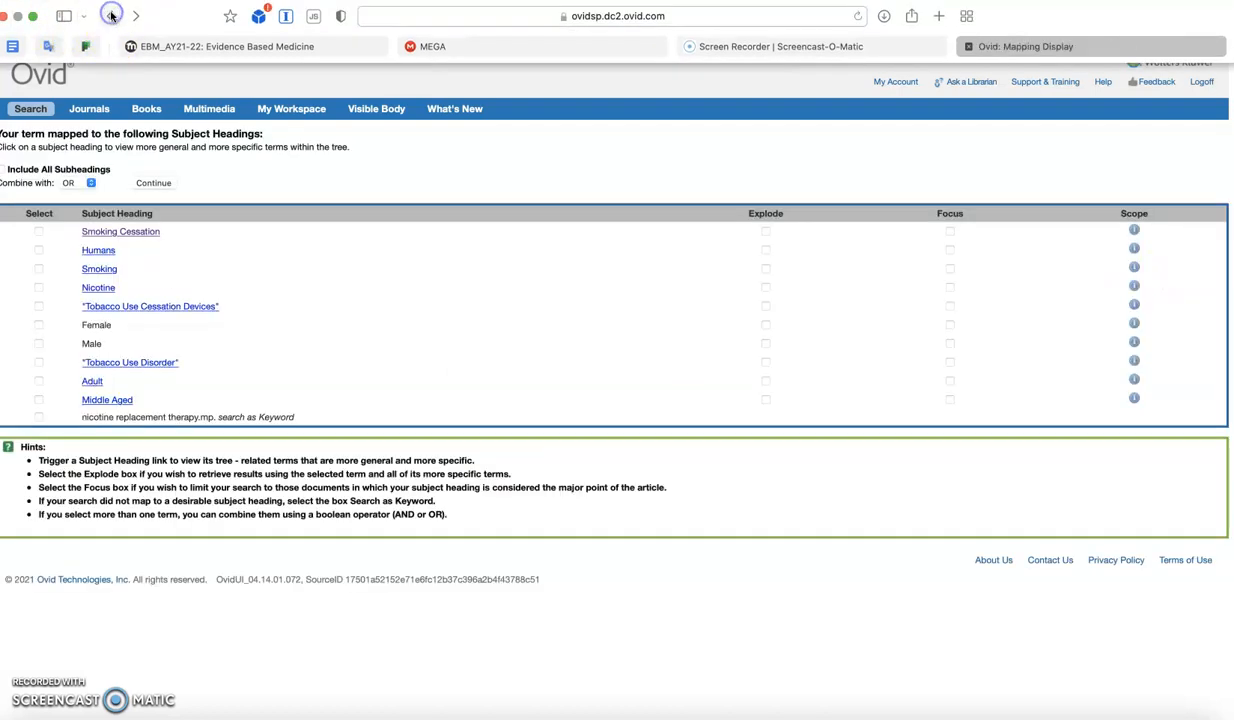
# - Read the scope note of the "Tobacco Use Cessation Devices" heading, including its used-for terms, and return to the mapped headings
pyautogui.click(1133, 305)
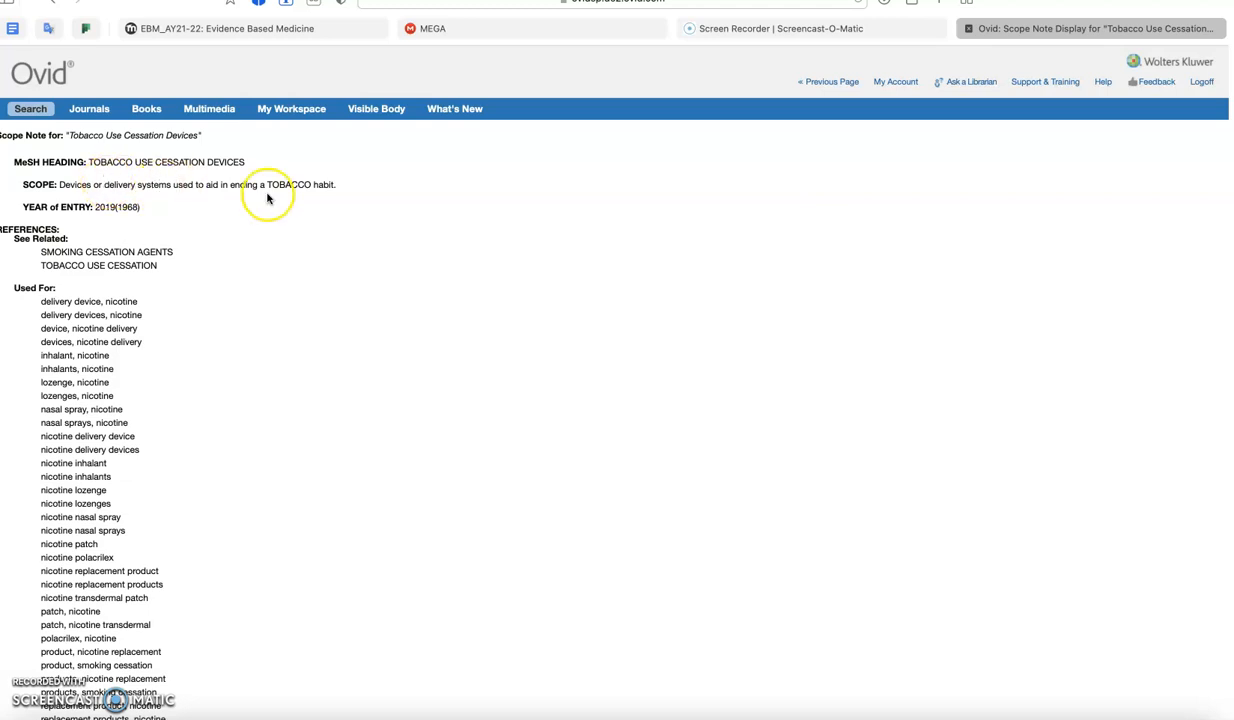
pyautogui.scroll(-3, 171, 385)
pyautogui.scroll(-2, 171, 385)
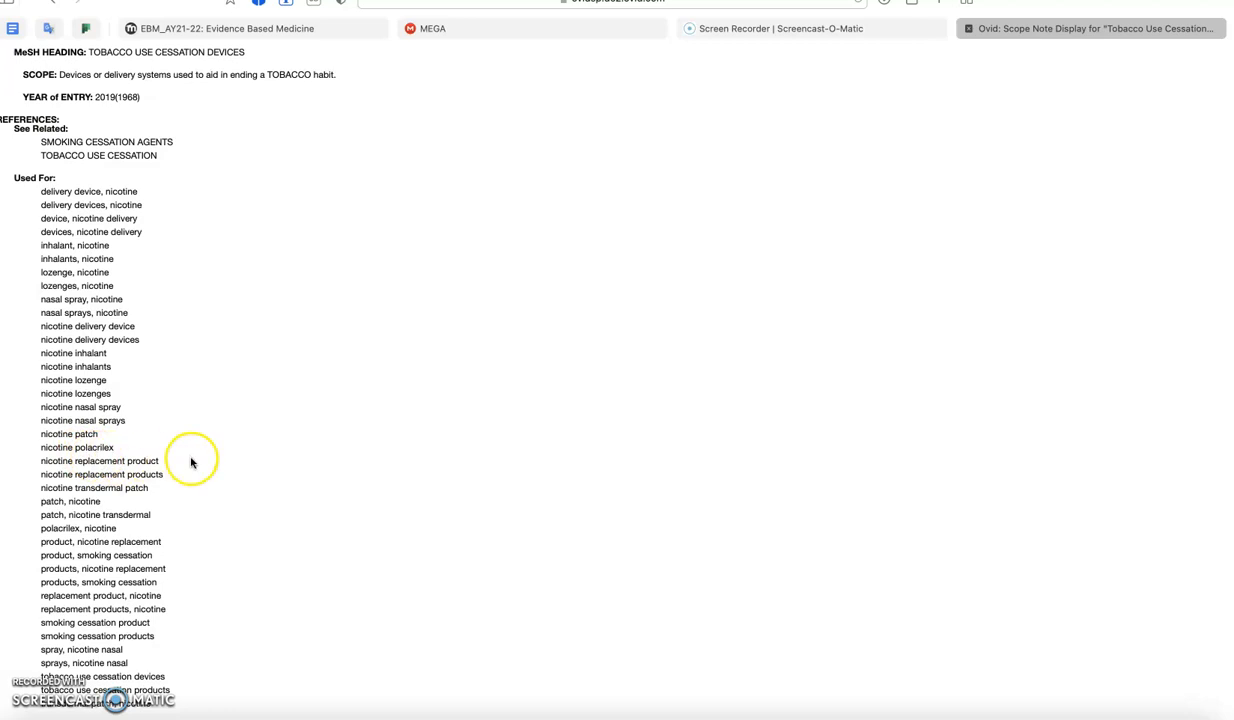
pyautogui.moveTo(156, 461); pyautogui.dragTo(114, 478)
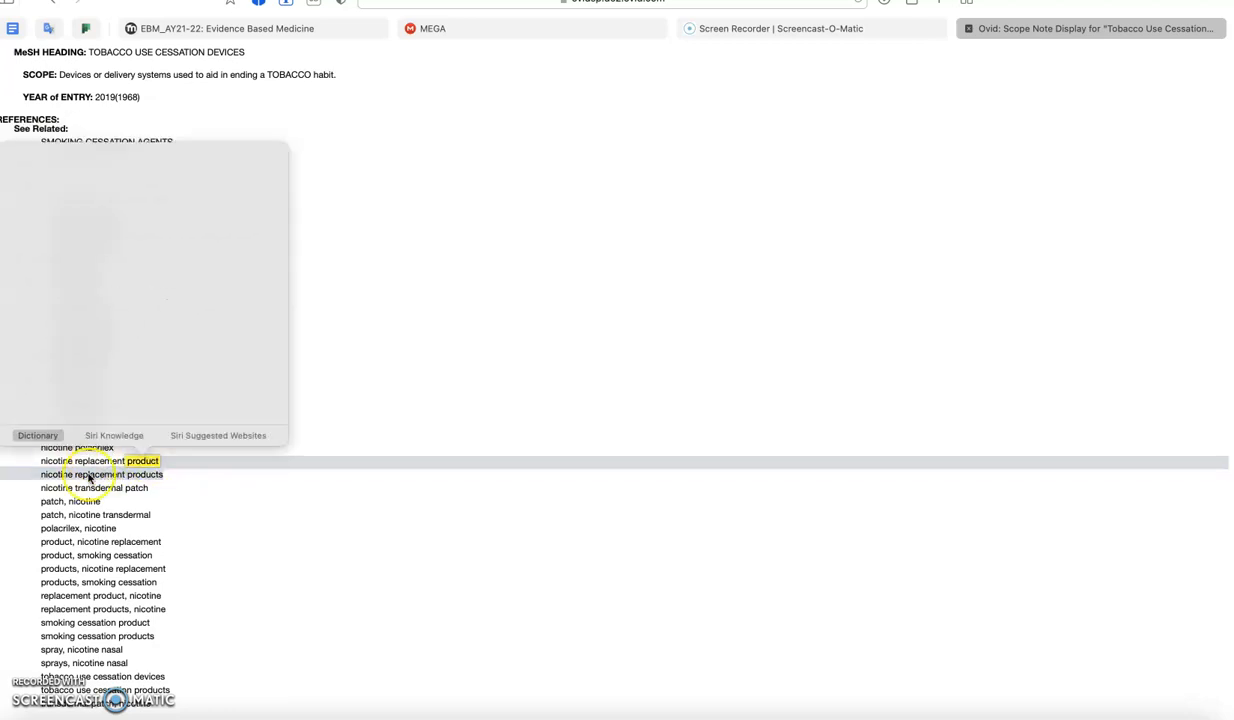
pyautogui.click(69, 463)
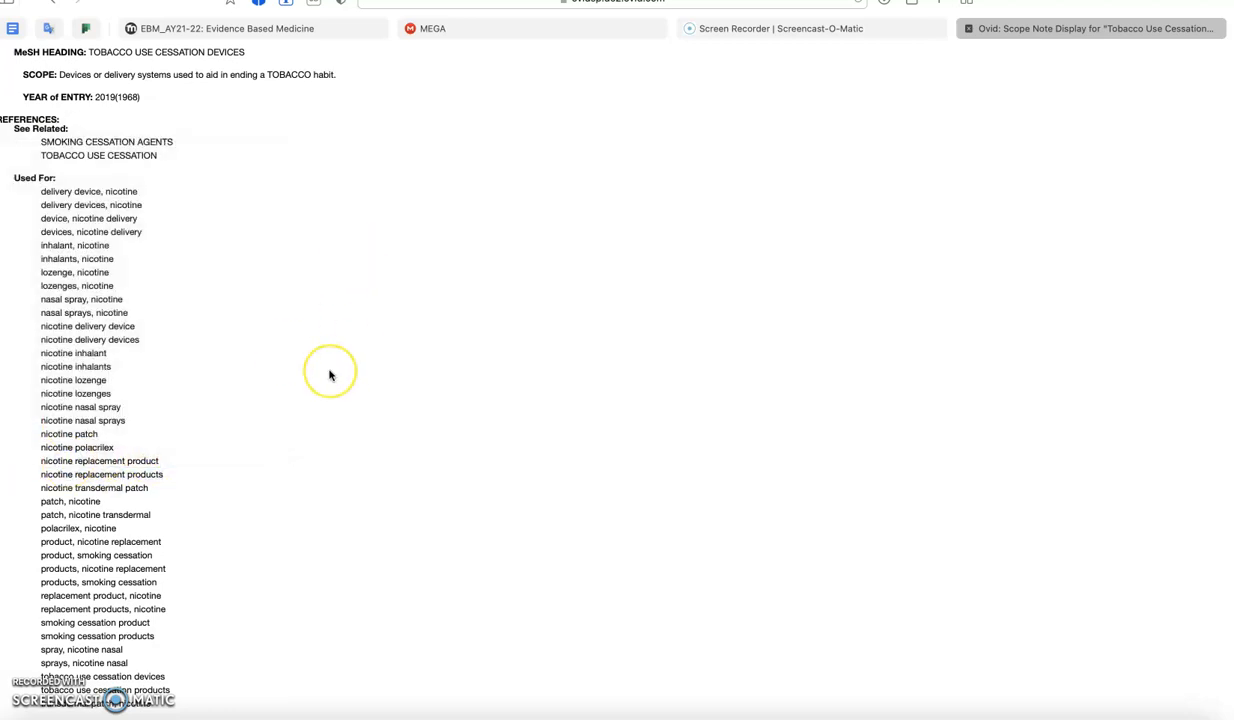
pyautogui.scroll(3, 330, 374)
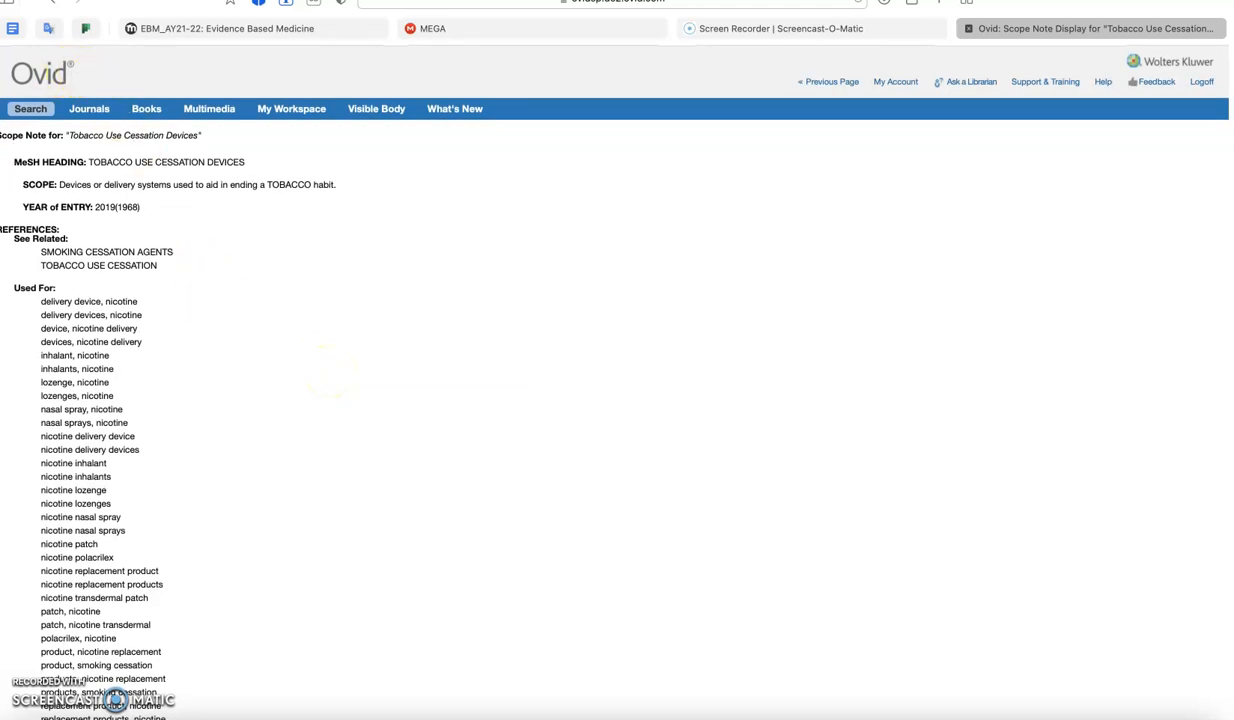
pyautogui.click(56, 7)
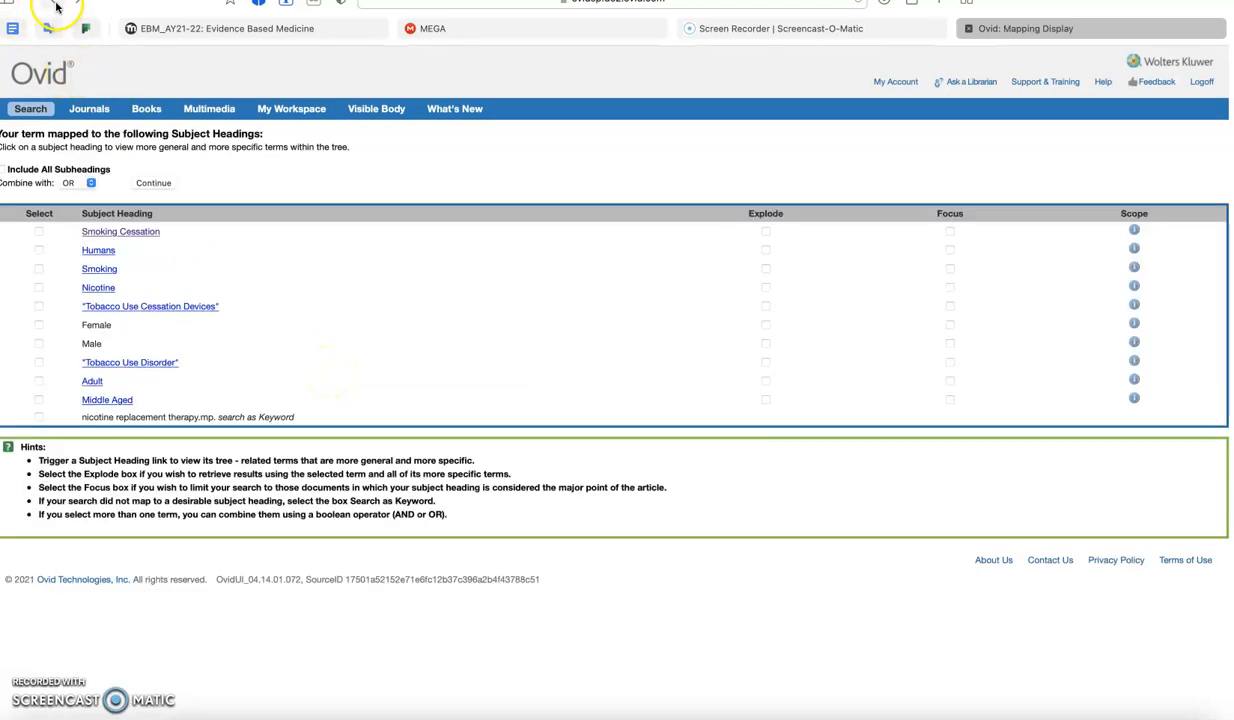
# - Explode Tobacco Use Cessation Devices in its subject heading tree and run the search with all subheadings included
pyautogui.click(148, 308)
pyautogui.scroll(-1, 535, 337)
pyautogui.scroll(-15, 535, 337)
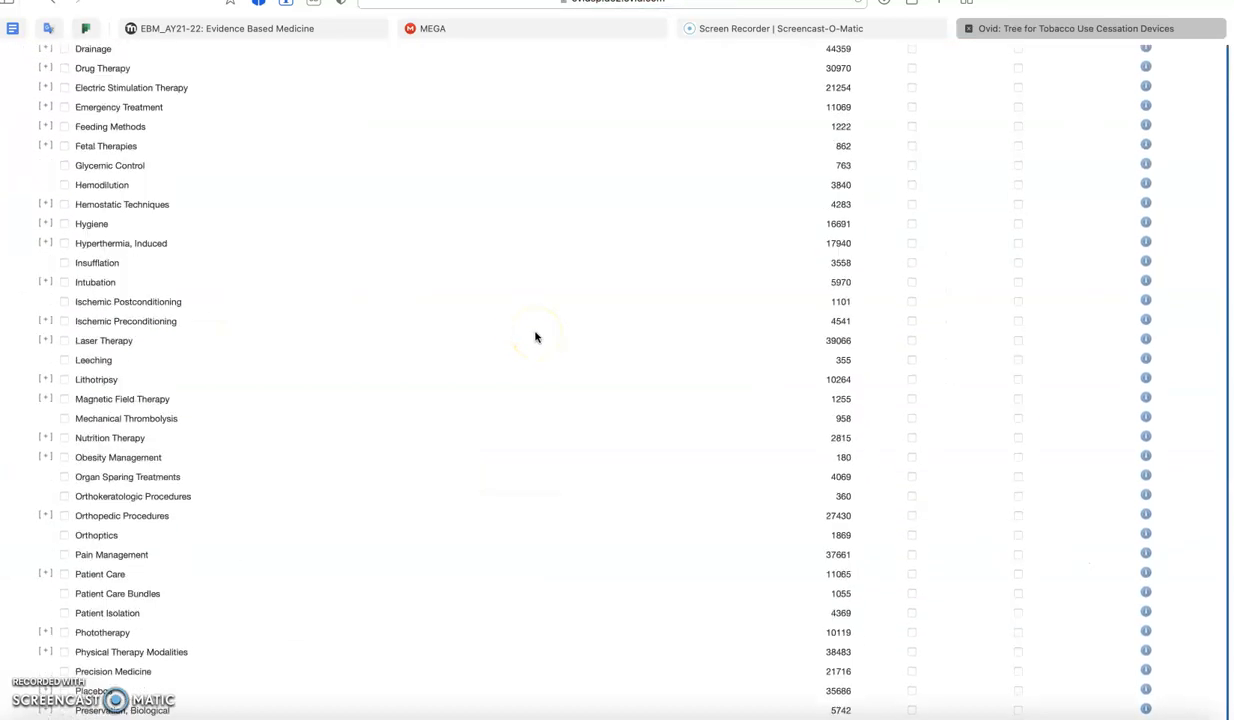
pyautogui.scroll(-4, 536, 337)
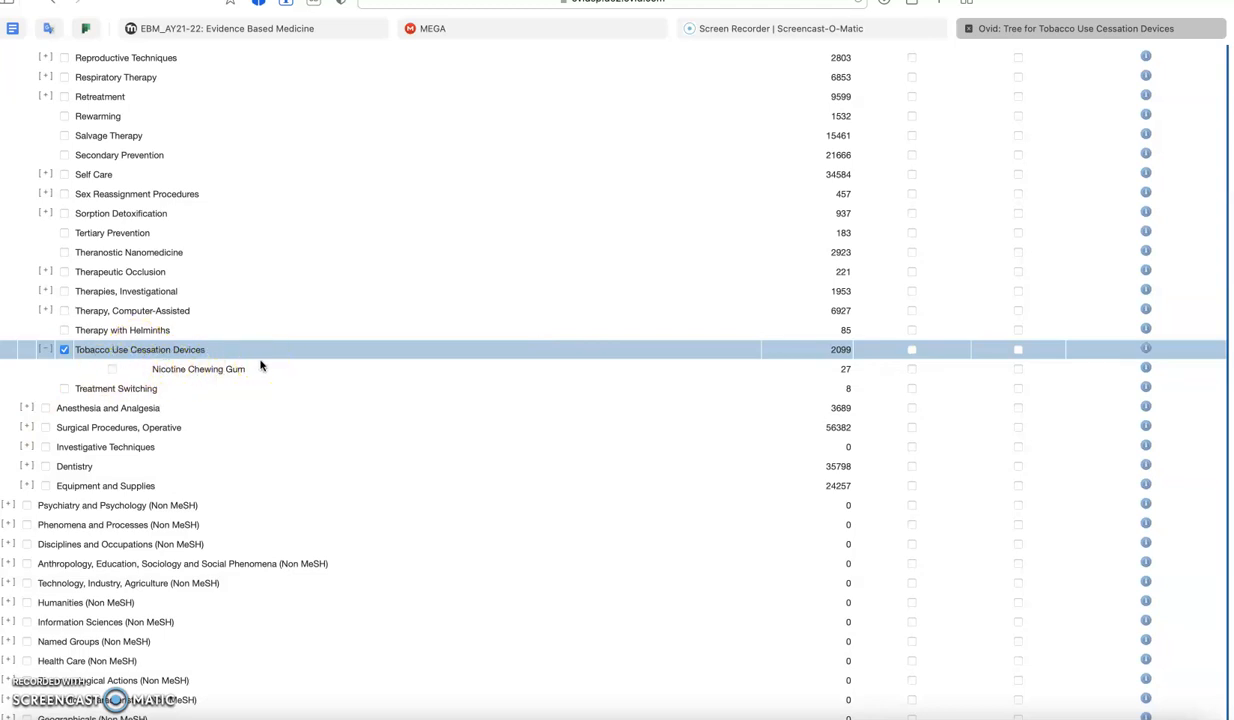
pyautogui.click(910, 350)
pyautogui.scroll(-2, 355, 268)
pyautogui.scroll(15, 353, 271)
pyautogui.click(155, 97)
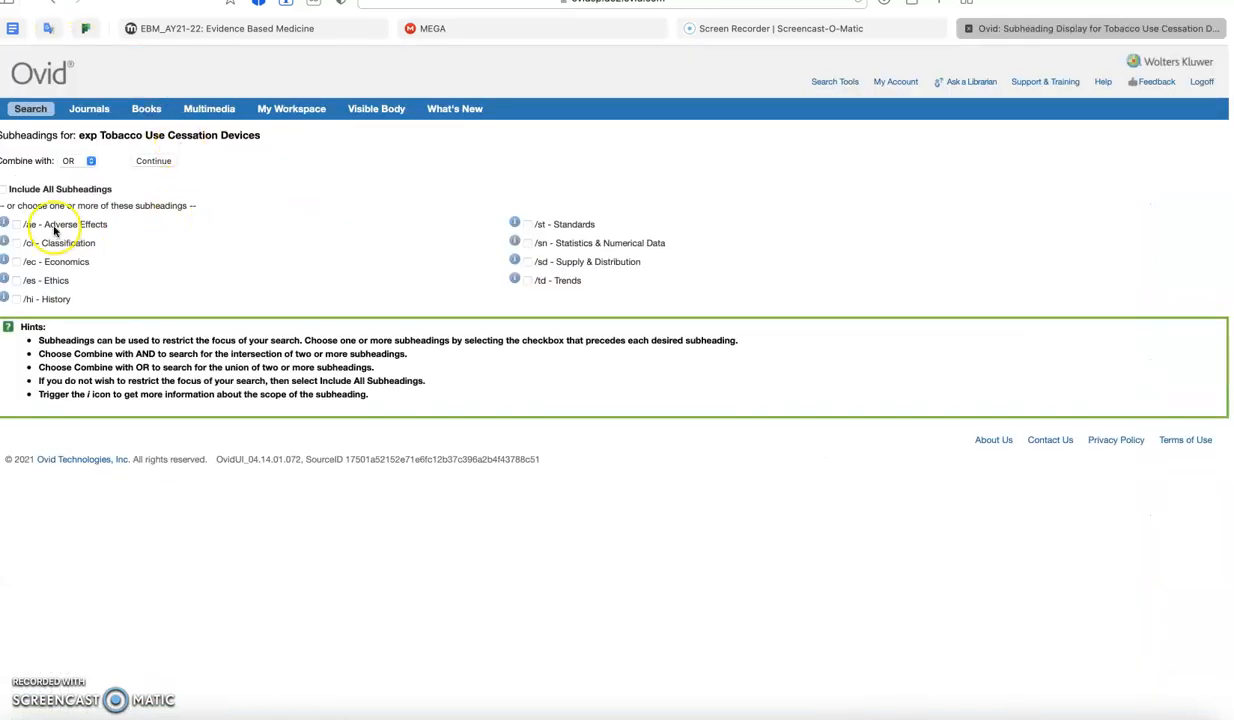
pyautogui.click(4, 189)
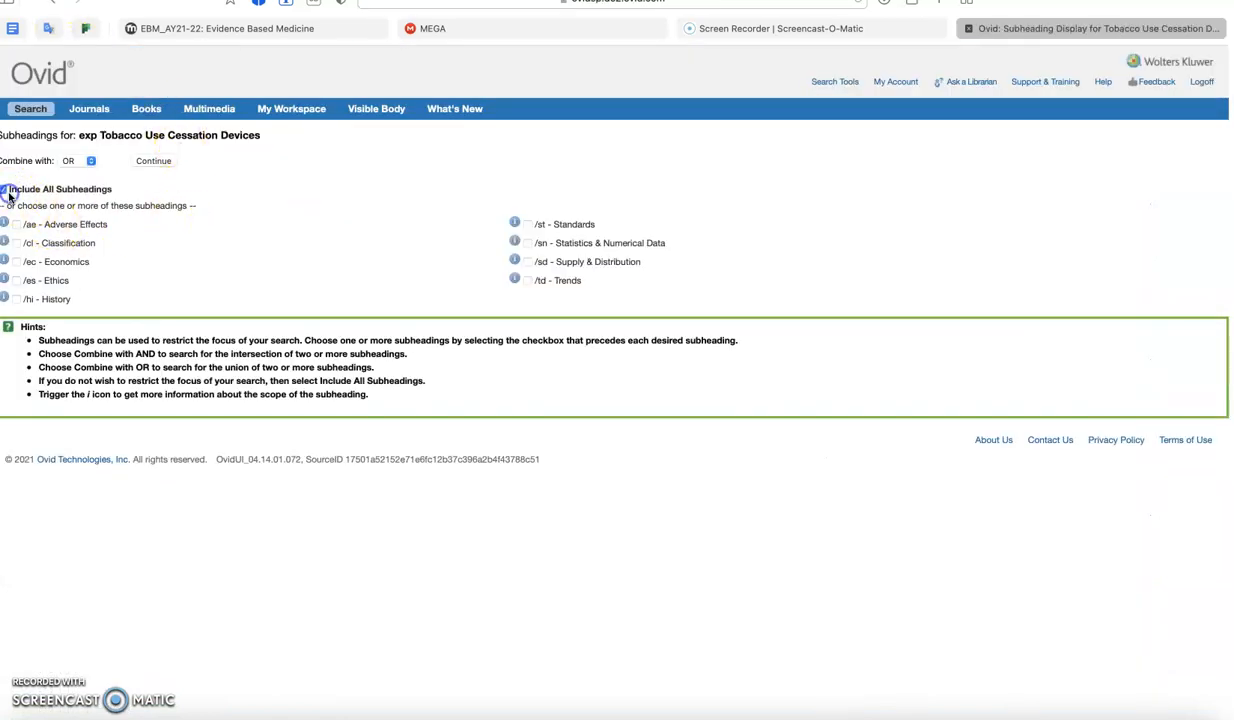
pyautogui.click(154, 161)
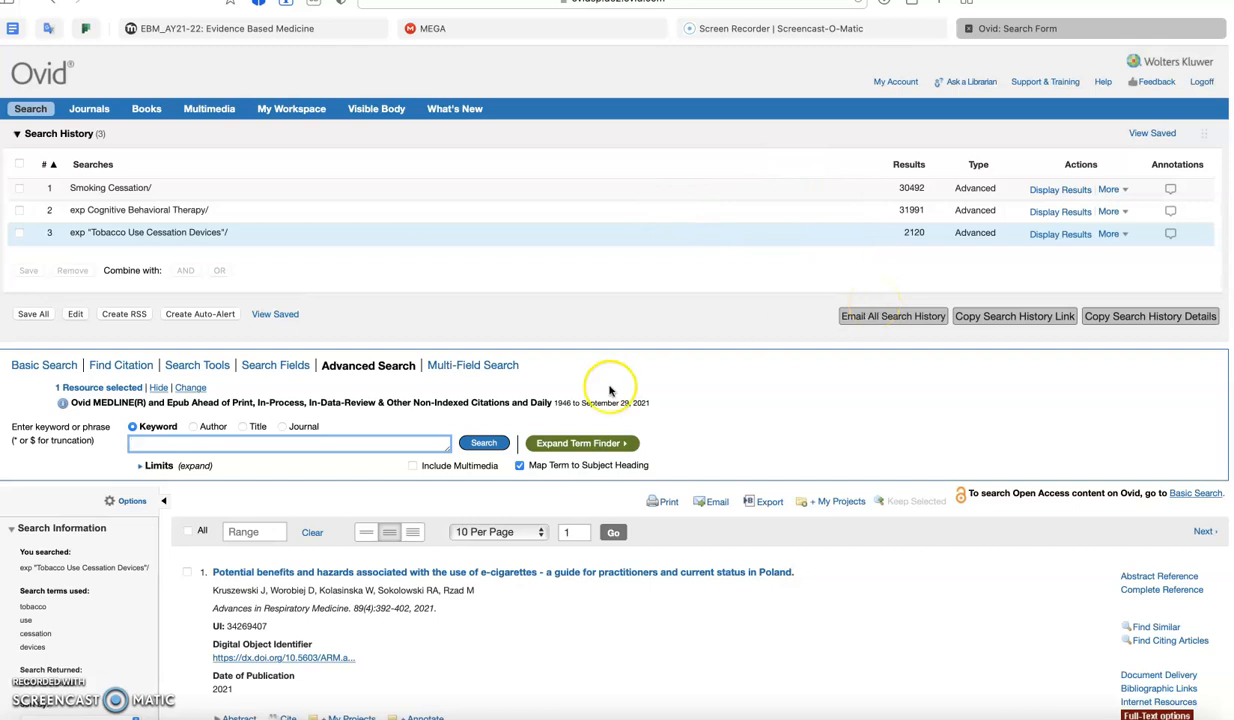
# - Combine the three subject heading searches by running the query "1 AND 2 AND 3"
pyautogui.click(389, 441)
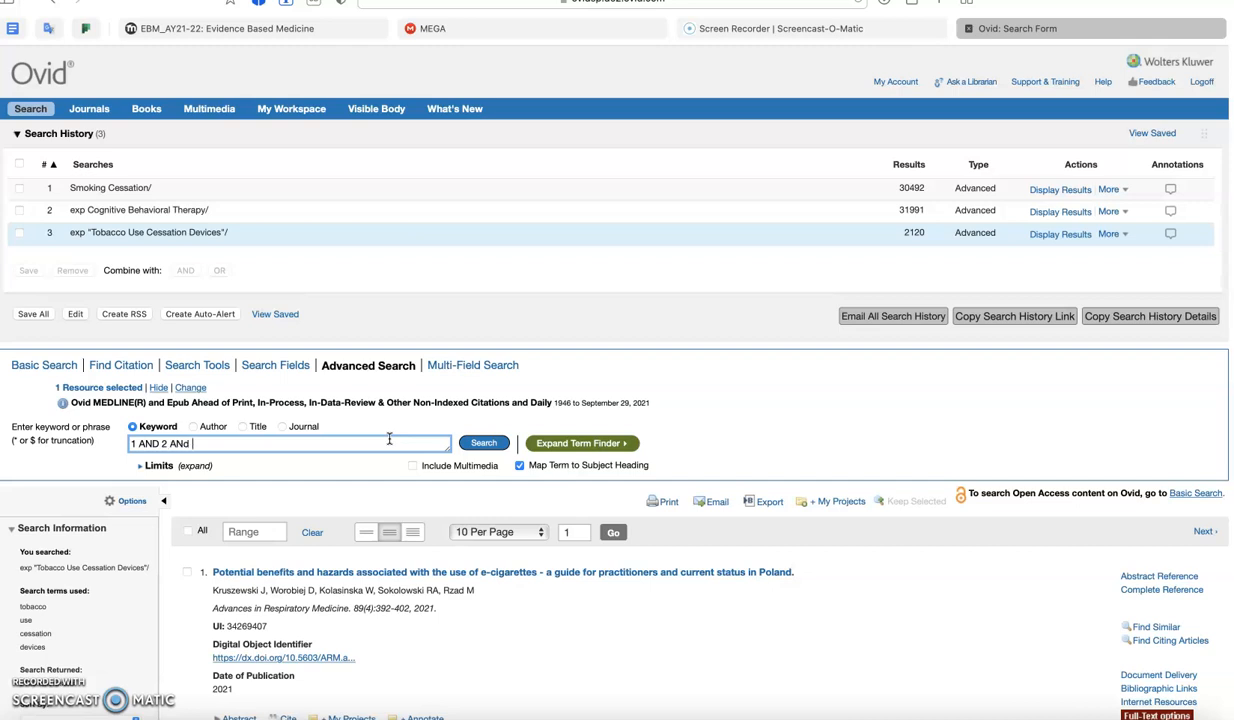
pyautogui.click(189, 444)
pyautogui.click(392, 404)
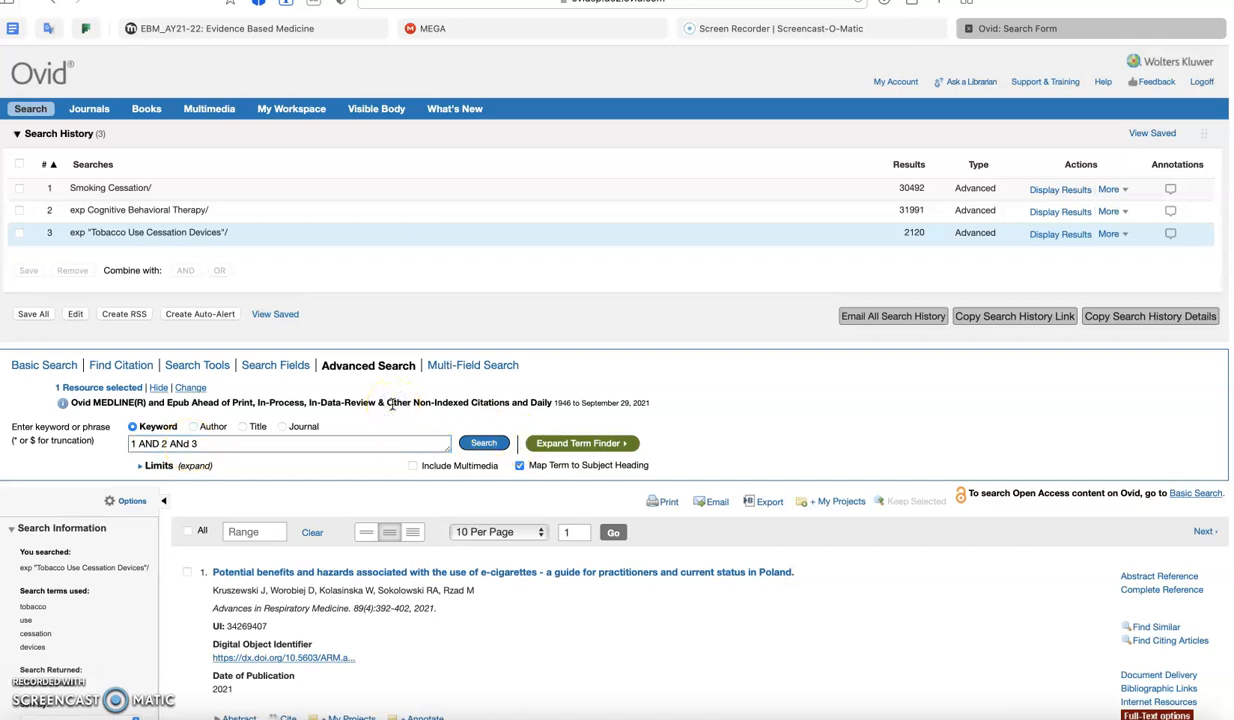
pyautogui.click(189, 444)
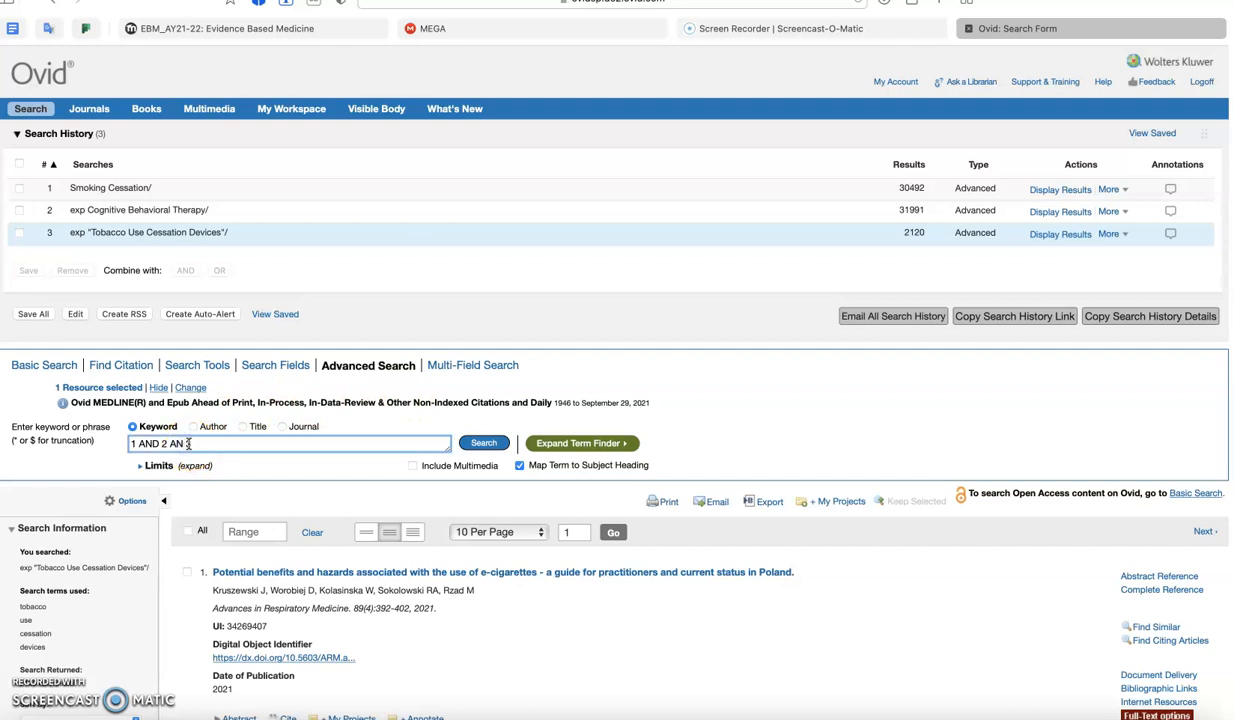
pyautogui.click(484, 443)
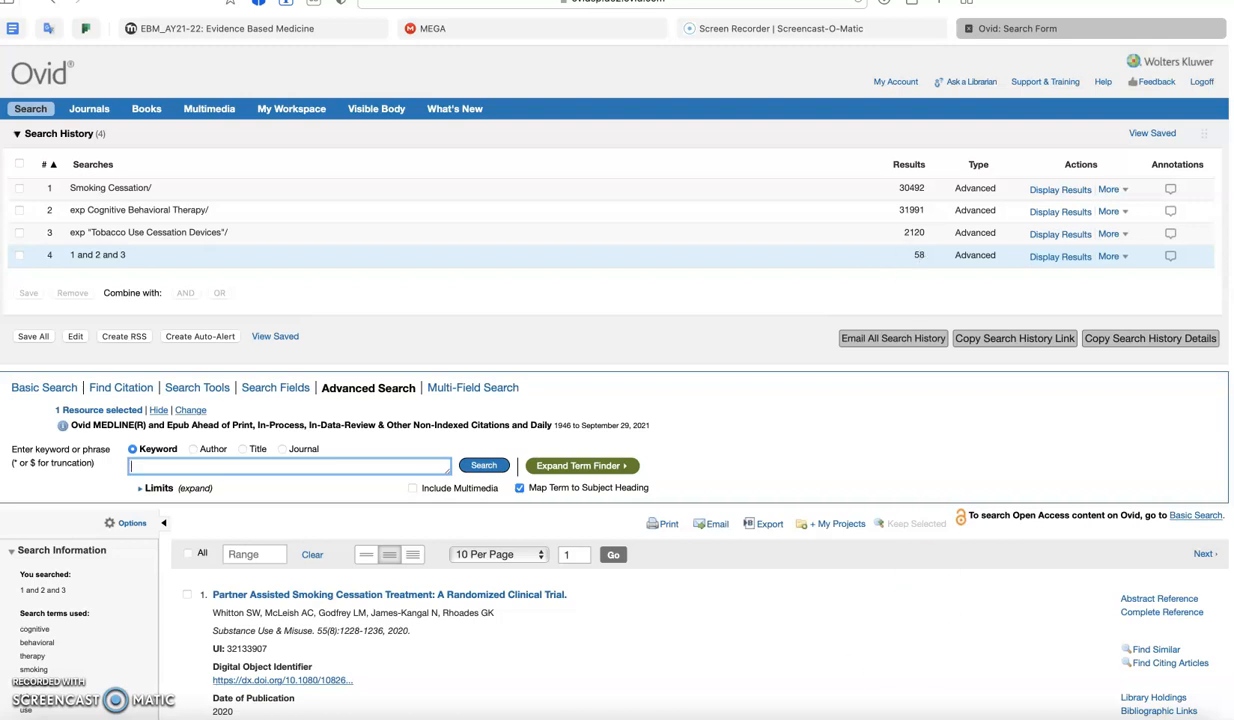
# - Open the additional limits for the combined search 4 and choose the Adolescent (13 to 18 years) age group
pyautogui.click(170, 489)
pyautogui.click(145, 489)
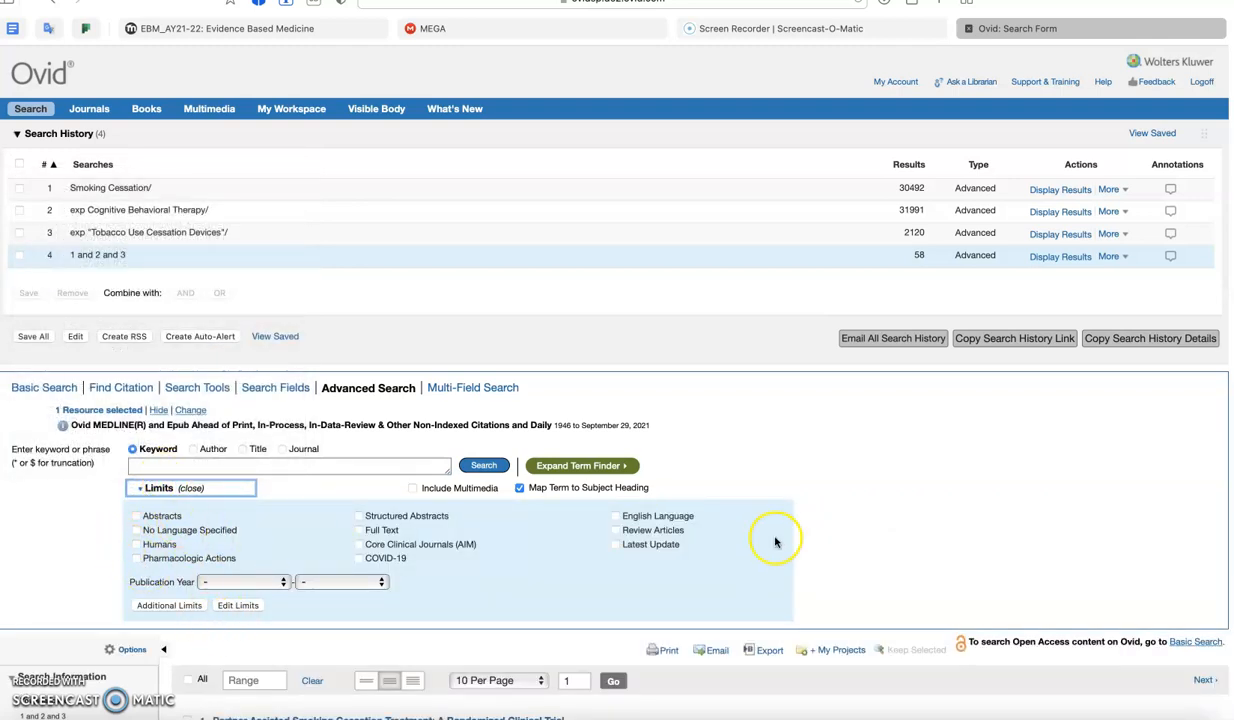
pyautogui.click(189, 608)
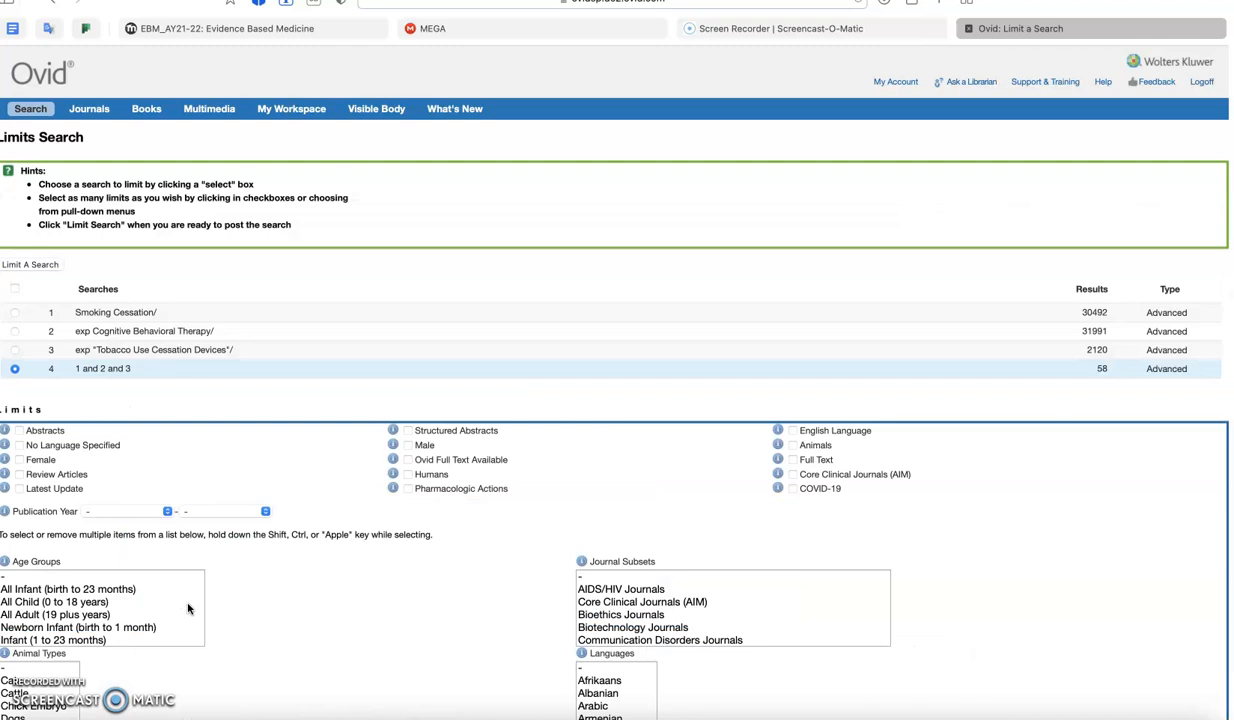
pyautogui.scroll(-1, 189, 608)
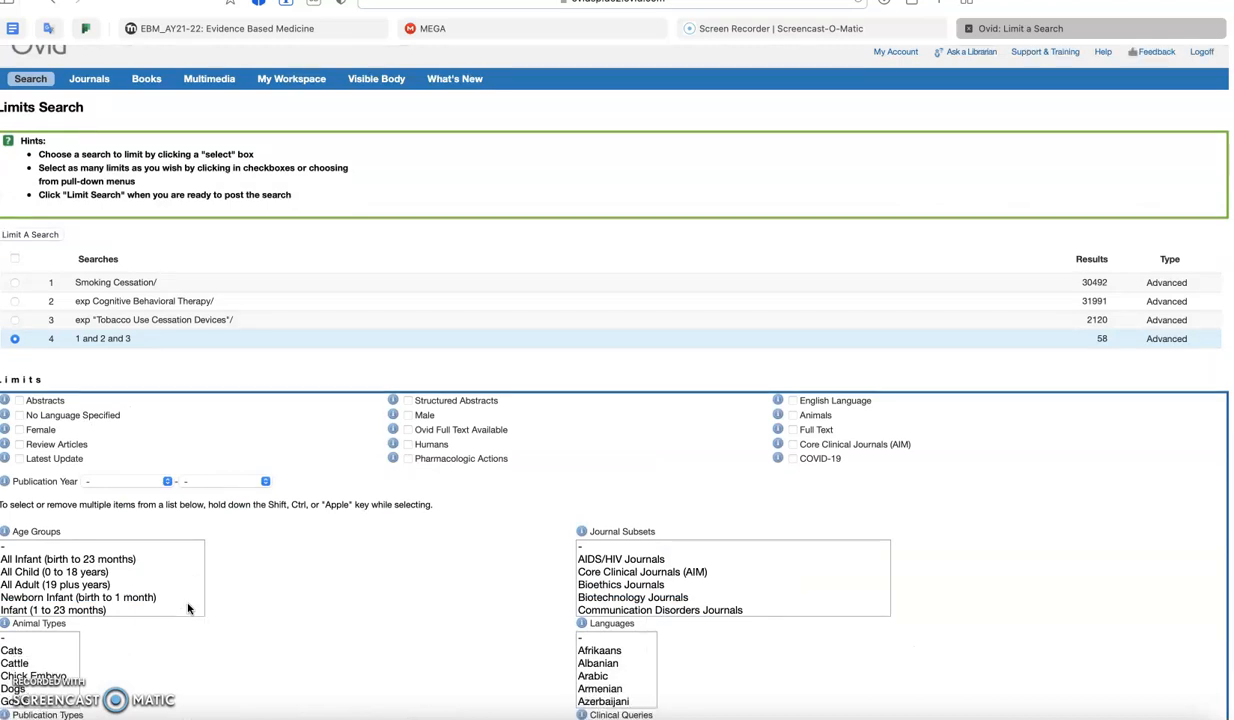
pyautogui.click(60, 573)
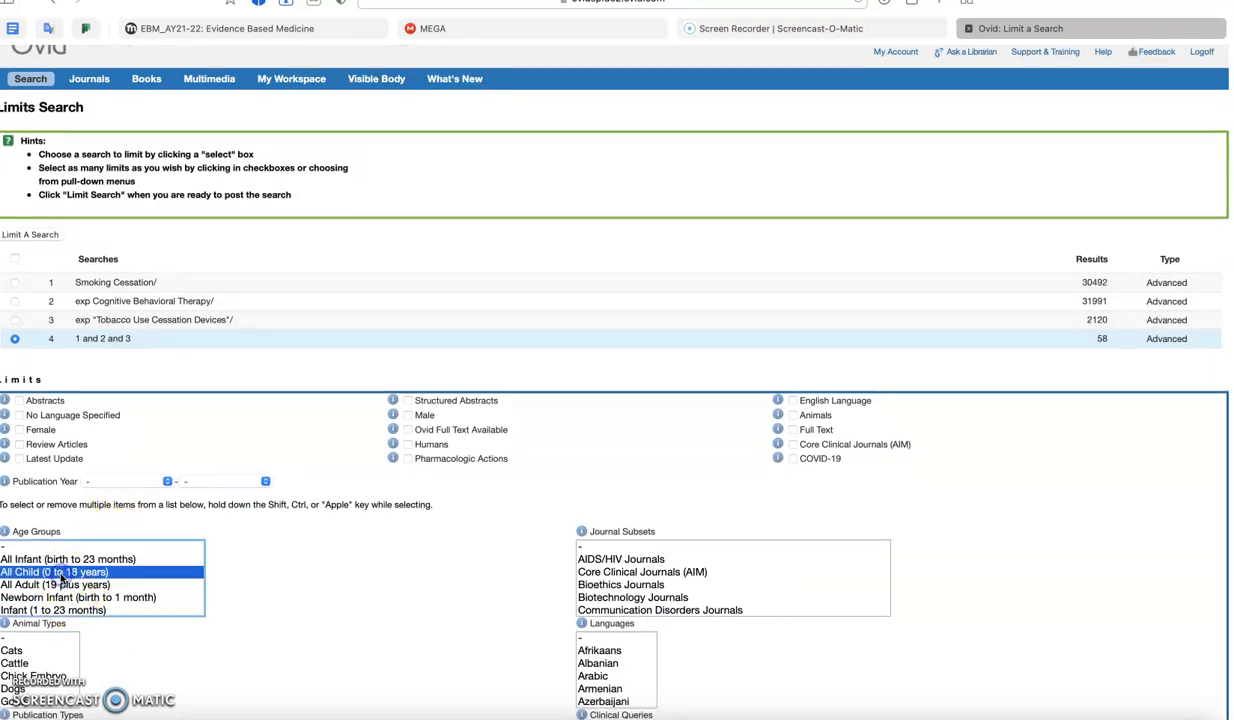
pyautogui.press('Down')
pyautogui.press('Down')
pyautogui.press('Down')
pyautogui.press('Down')
pyautogui.press('Down')
pyautogui.press('Down')
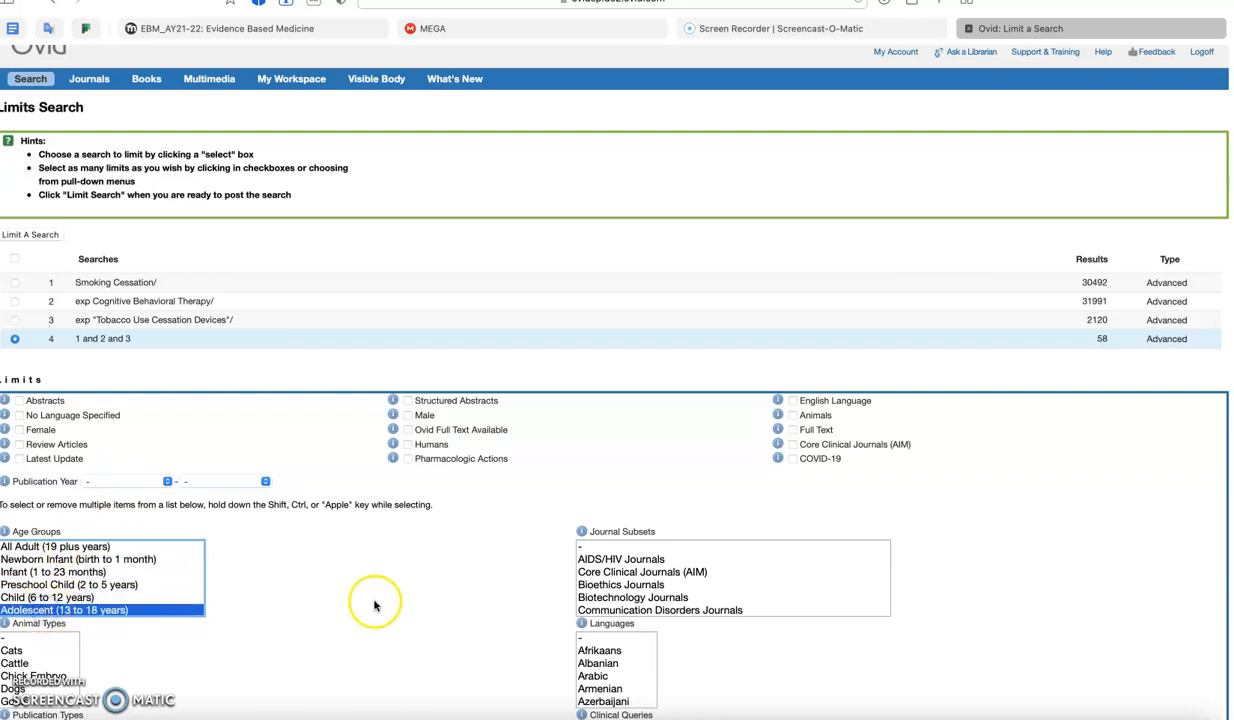
# - Reselect Adolescent (13 to 18 years) as the only age group and apply the limit to search 4
pyautogui.click(498, 640)
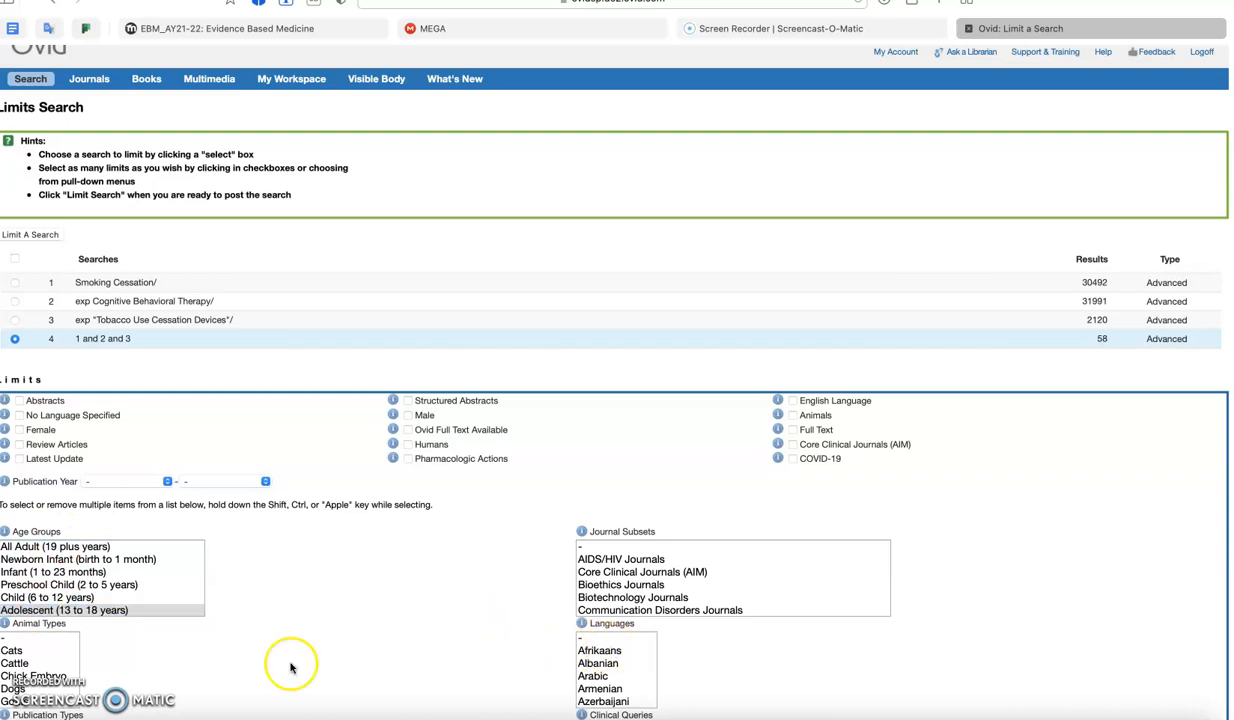
pyautogui.click(103, 598)
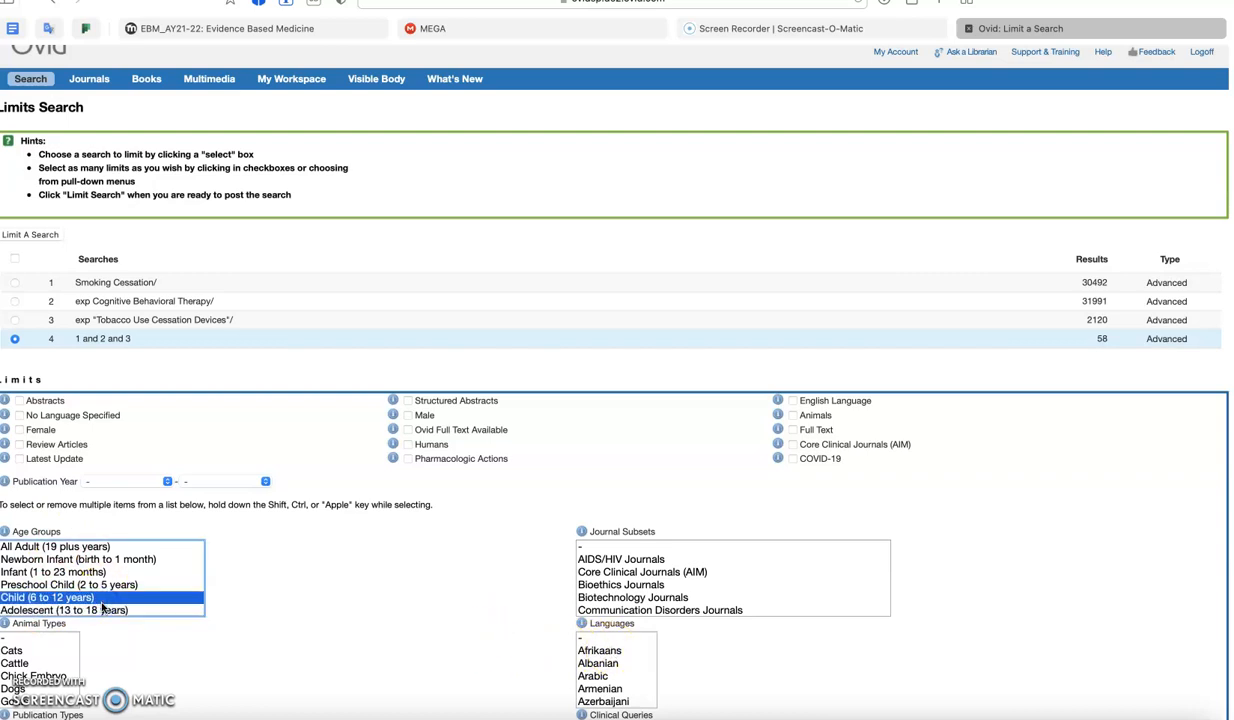
pyautogui.click(102, 609)
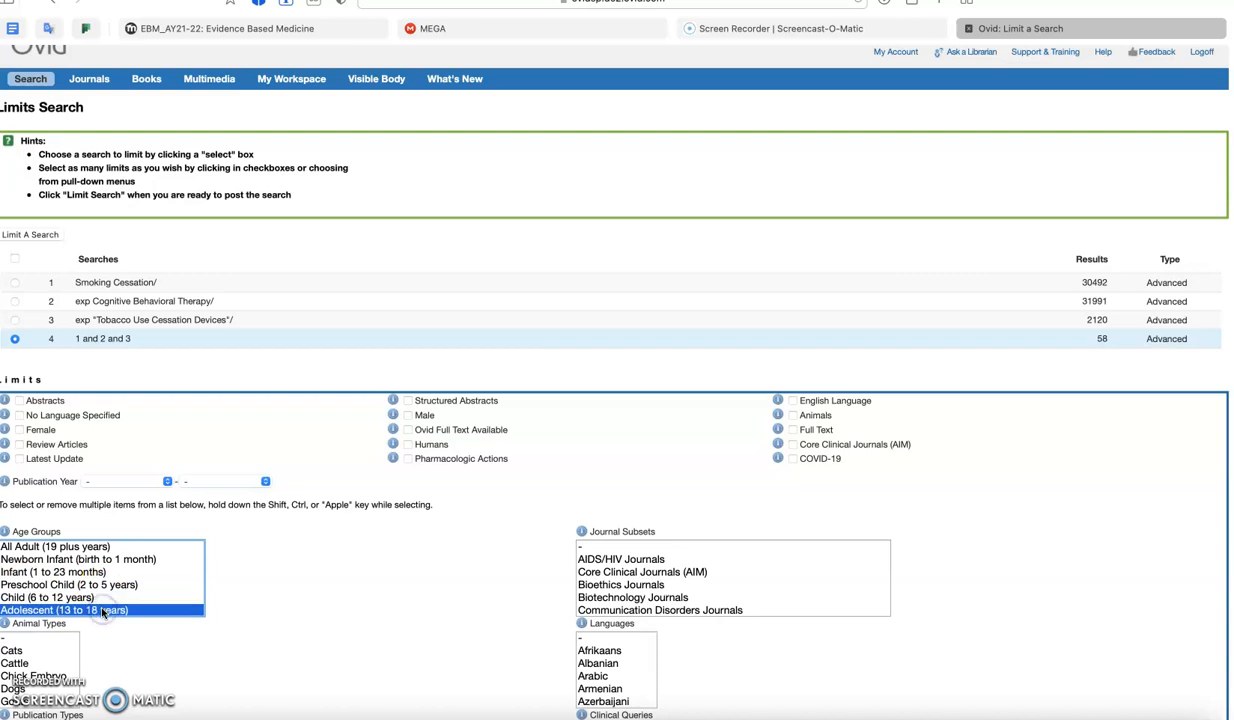
pyautogui.scroll(-5, 100, 595)
pyautogui.scroll(3, 112, 512)
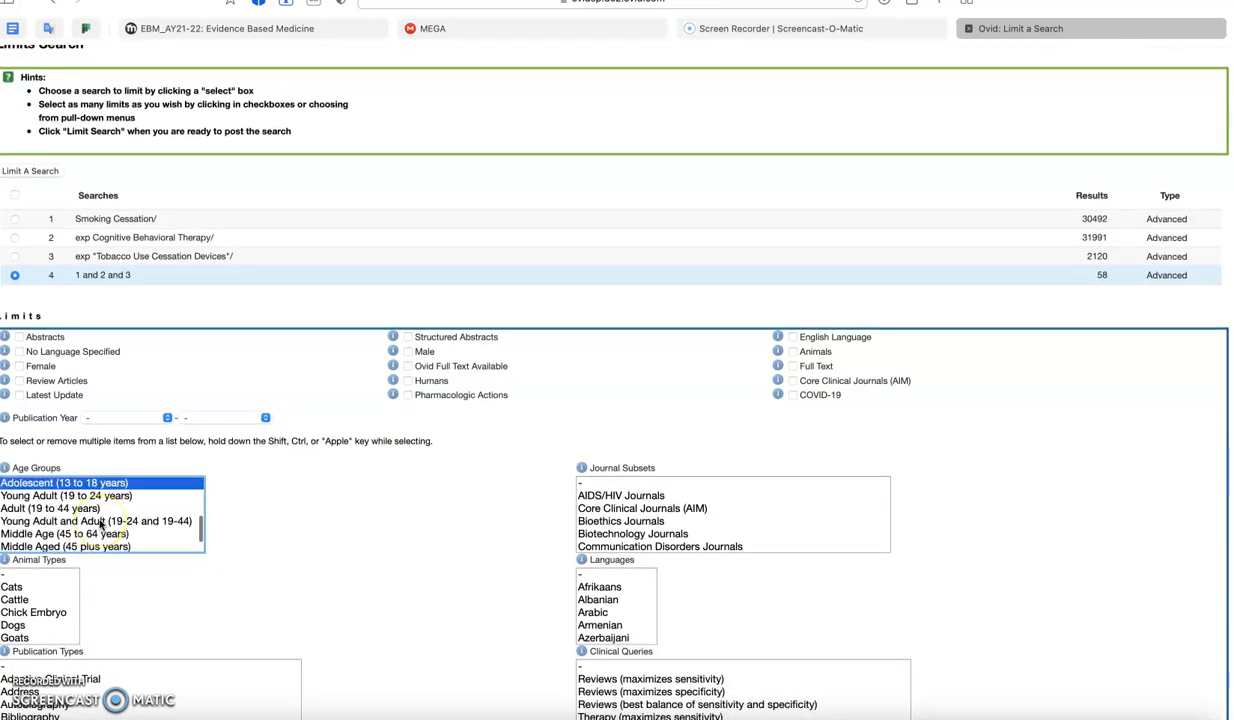
pyautogui.scroll(-5, 416, 482)
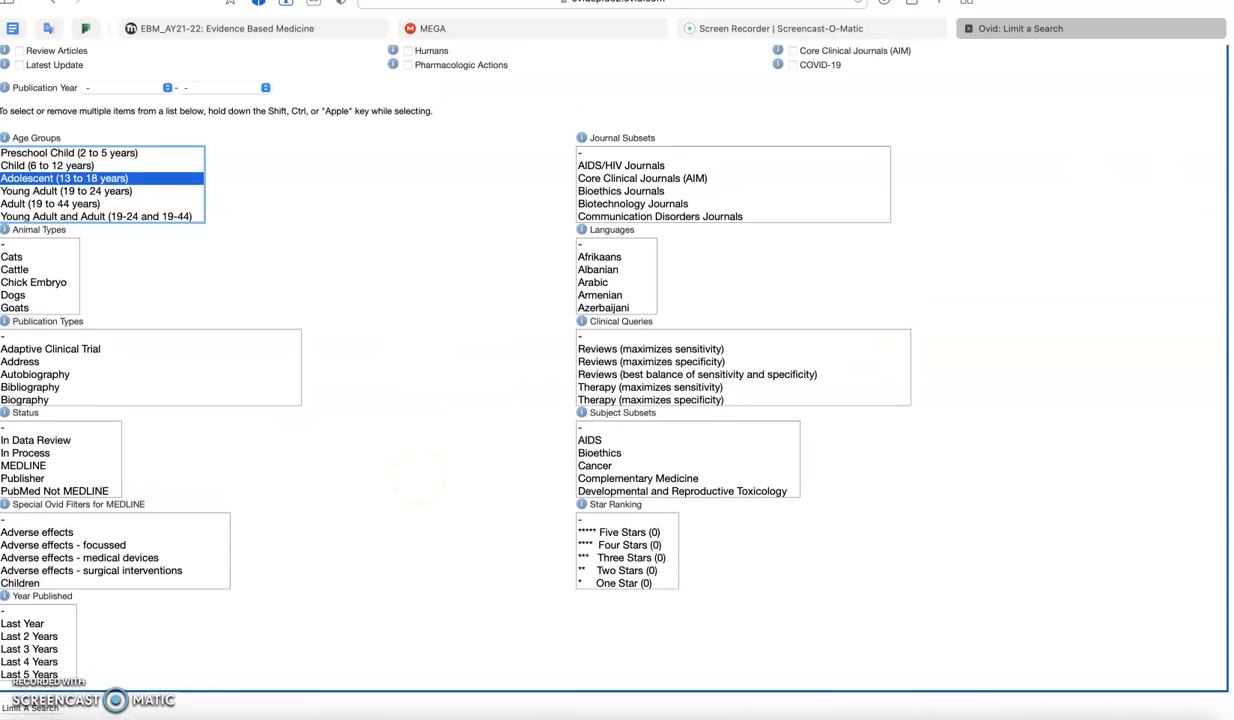
pyautogui.click(44, 707)
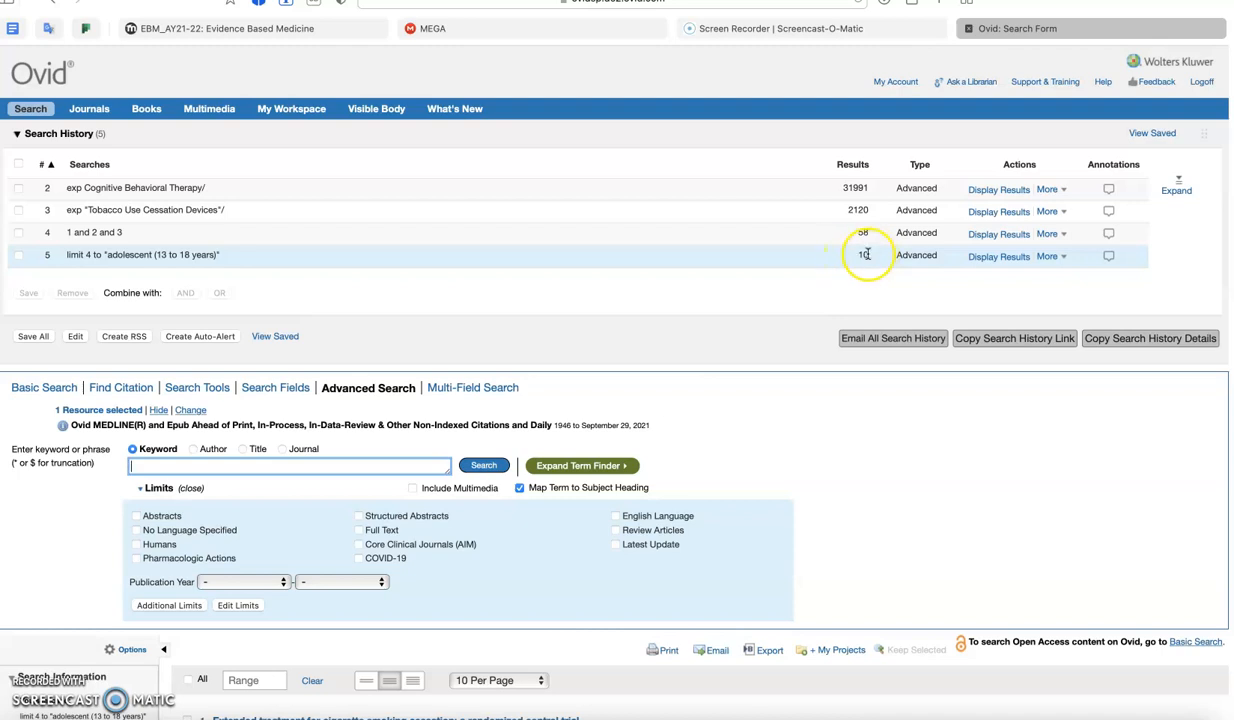
# - Look through the article list returned by the adolescent-limited search down to its last entry
pyautogui.scroll(-10, 708, 389)
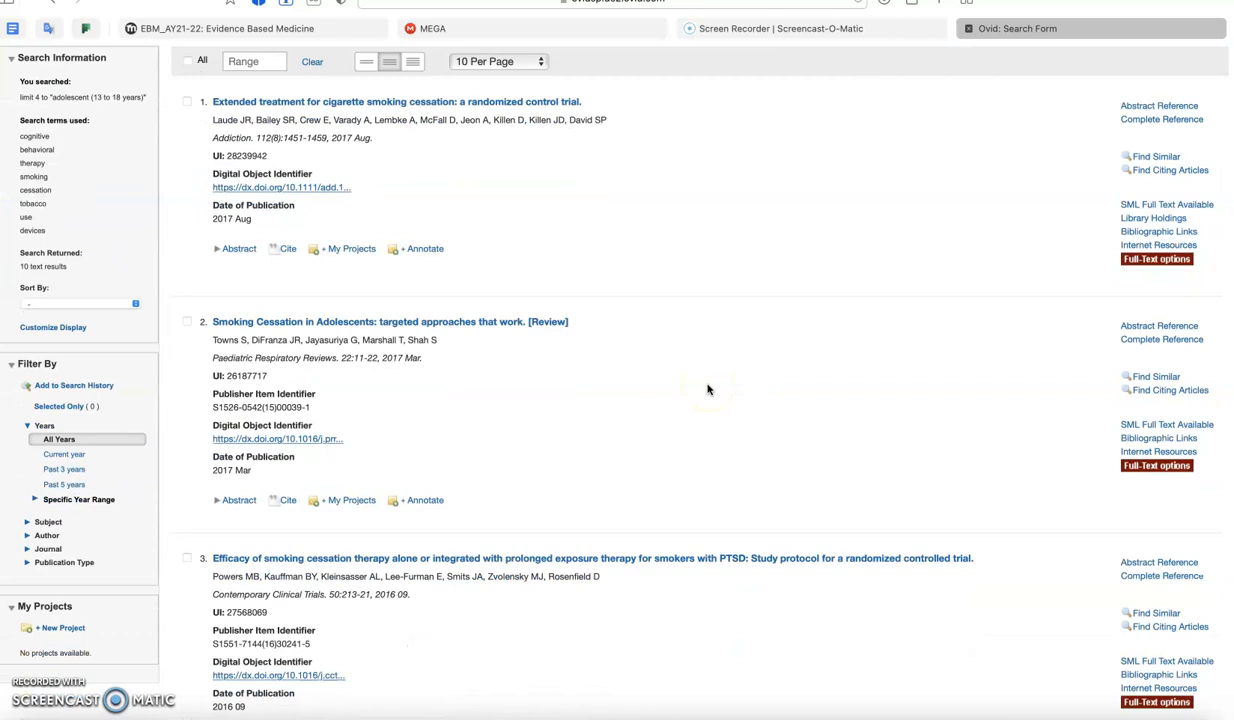
pyautogui.scroll(-3, 606, 280)
pyautogui.scroll(-10, 606, 283)
pyautogui.scroll(-5, 606, 283)
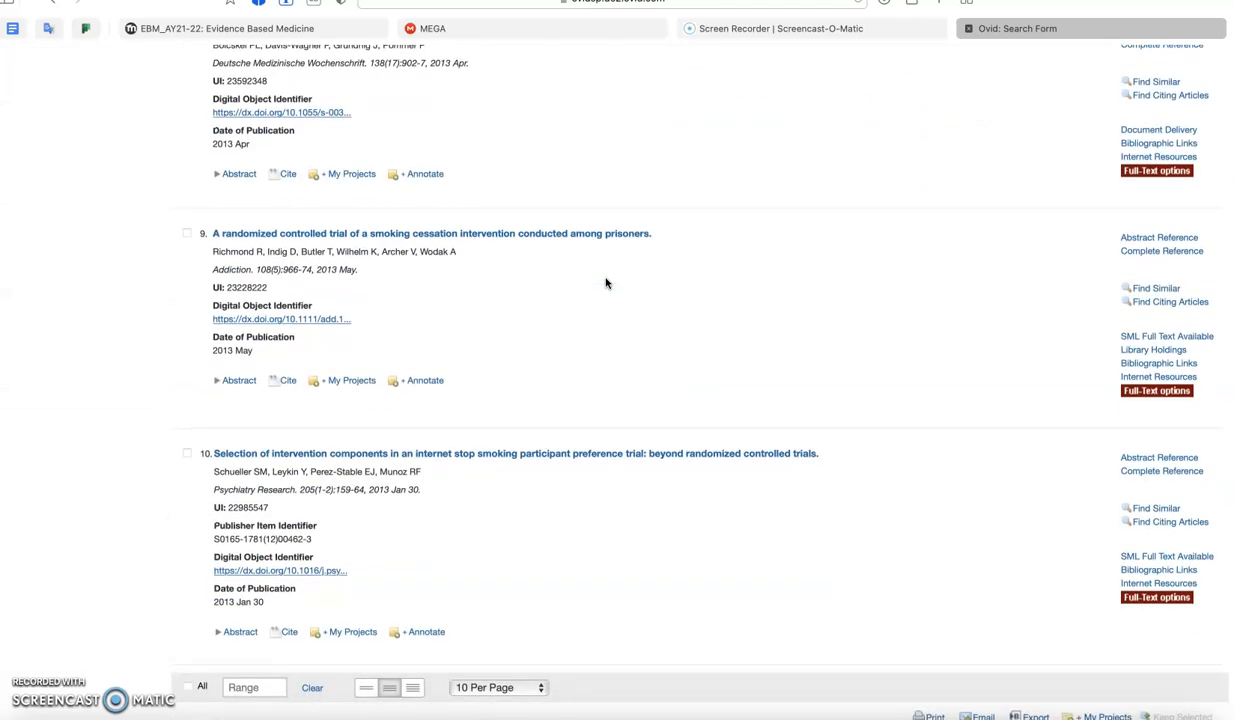